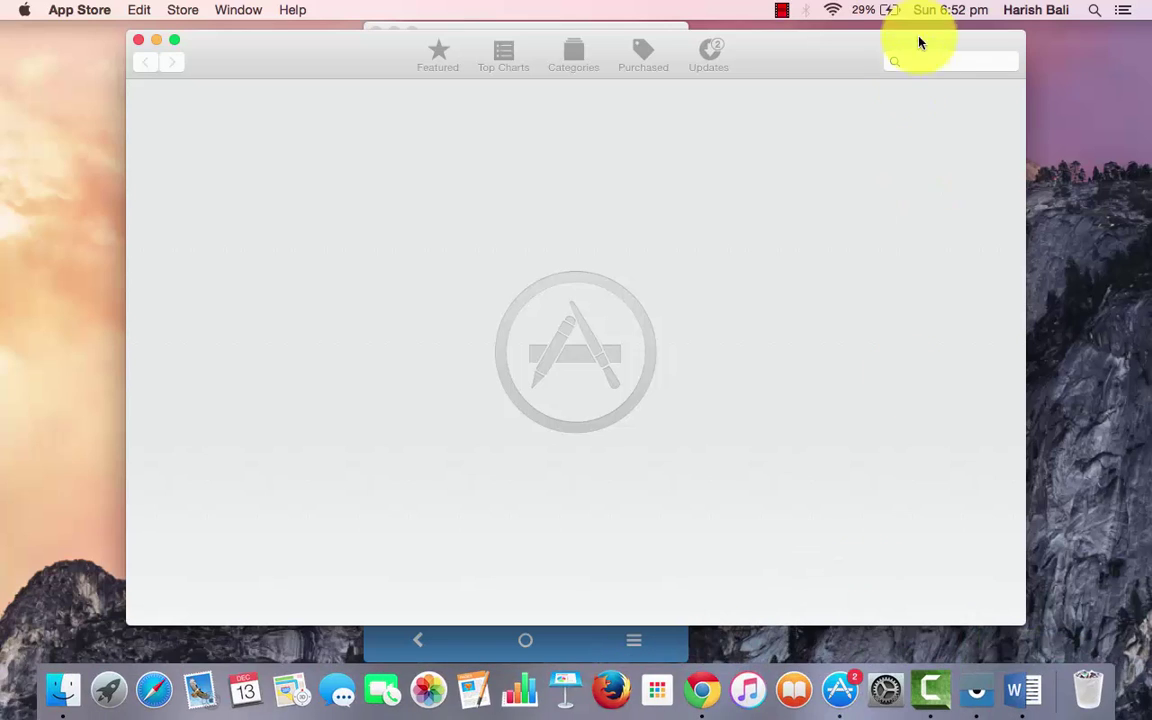
Step: Search the App Store for 'shareit' to find the already-installed SHAREit app
left_click(912, 58)
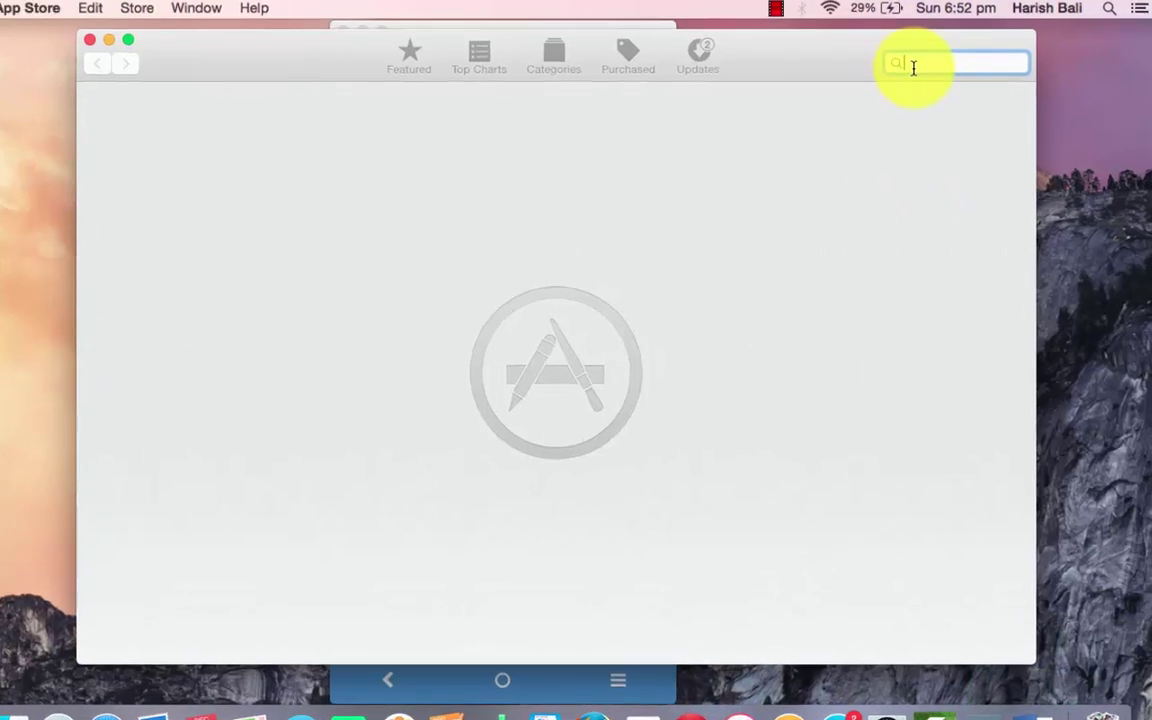
type("s")
type("ha")
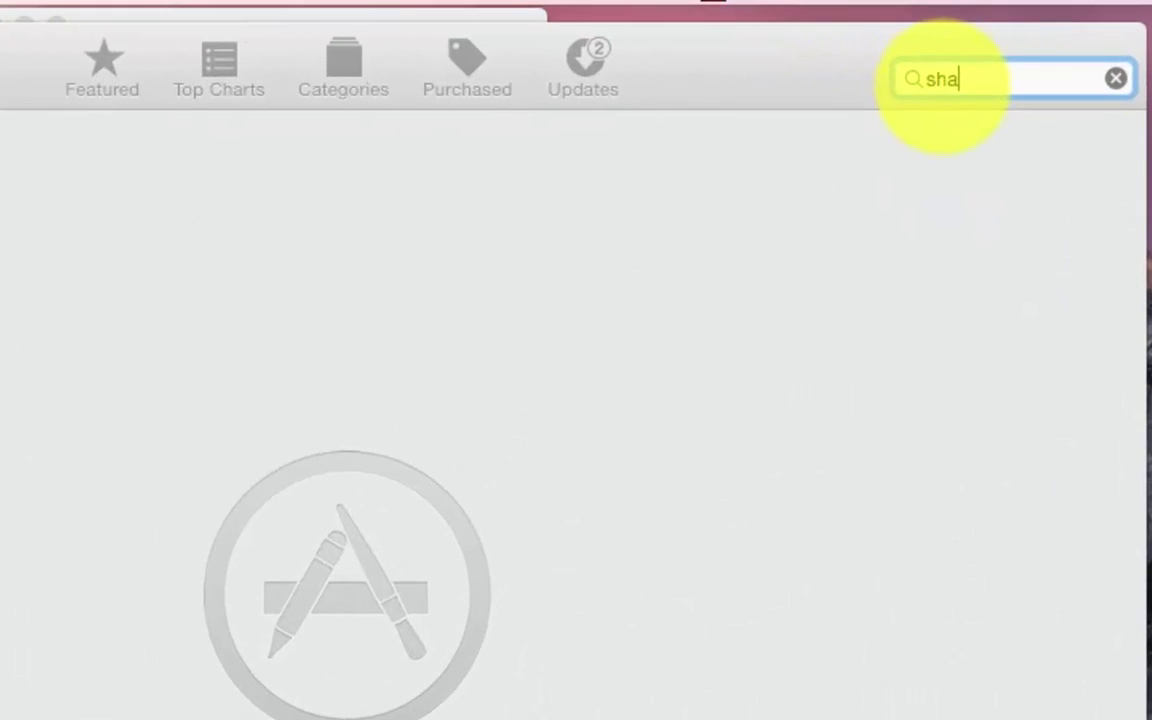
type("reit")
key("Return")
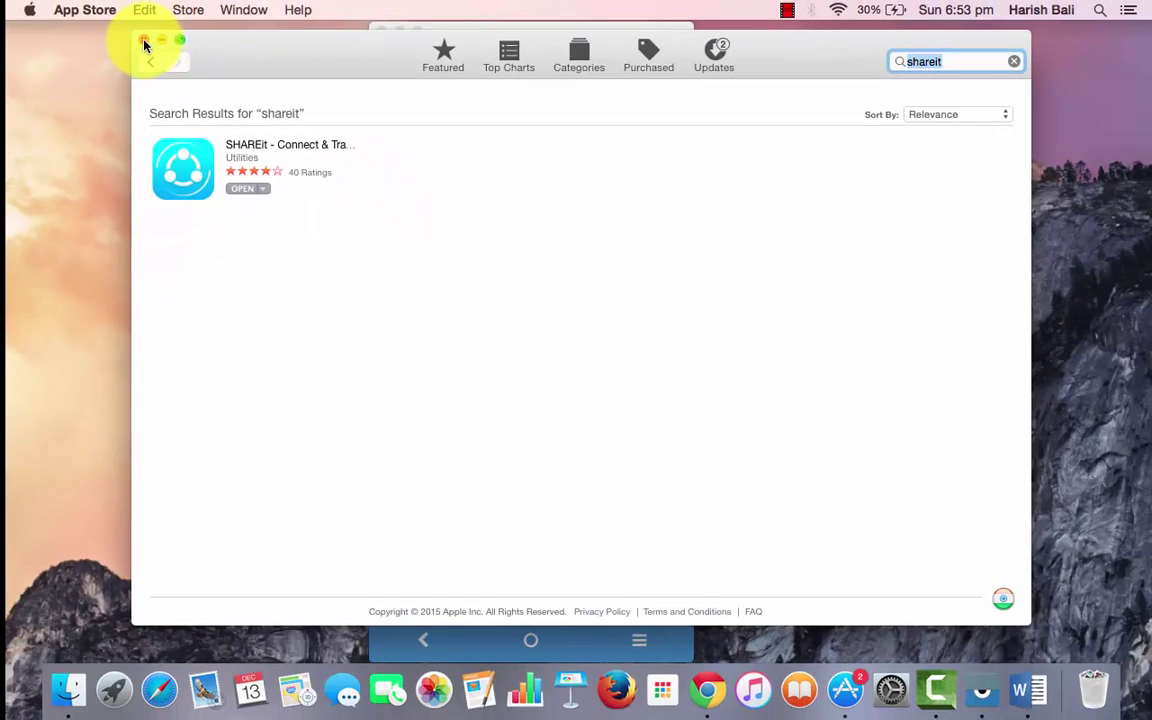
Step: Close App Store and find the SHAREit application with a Finder search for 'share'
left_click(132, 38)
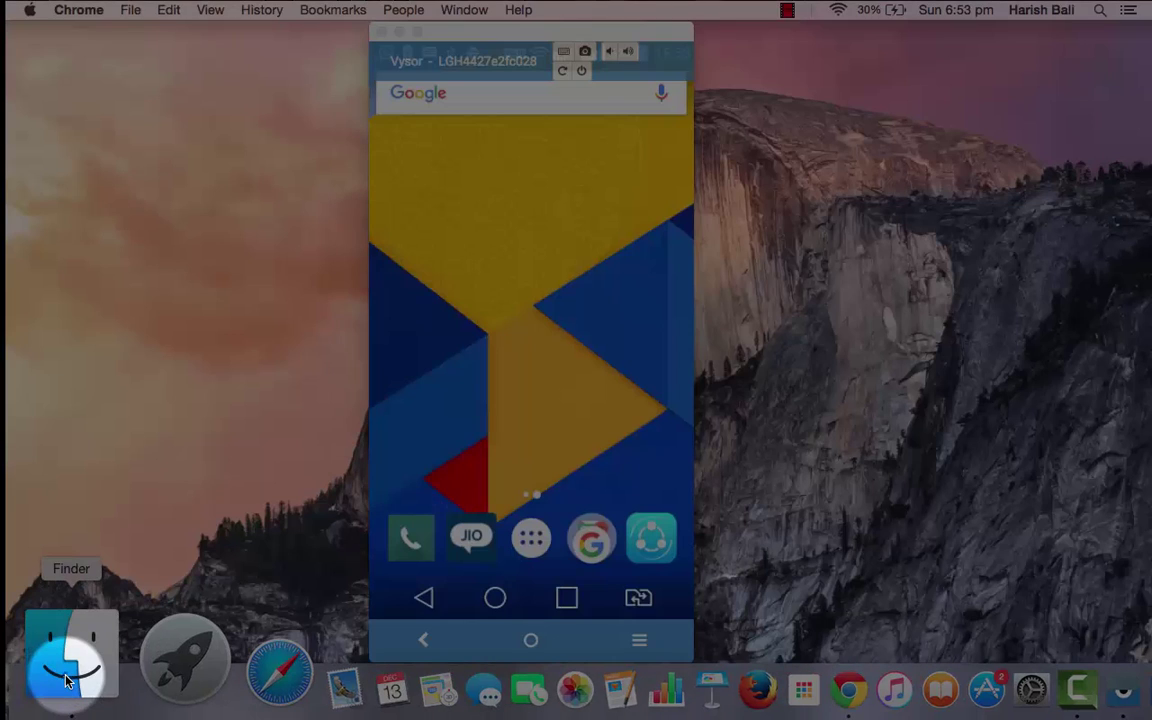
left_click(68, 680)
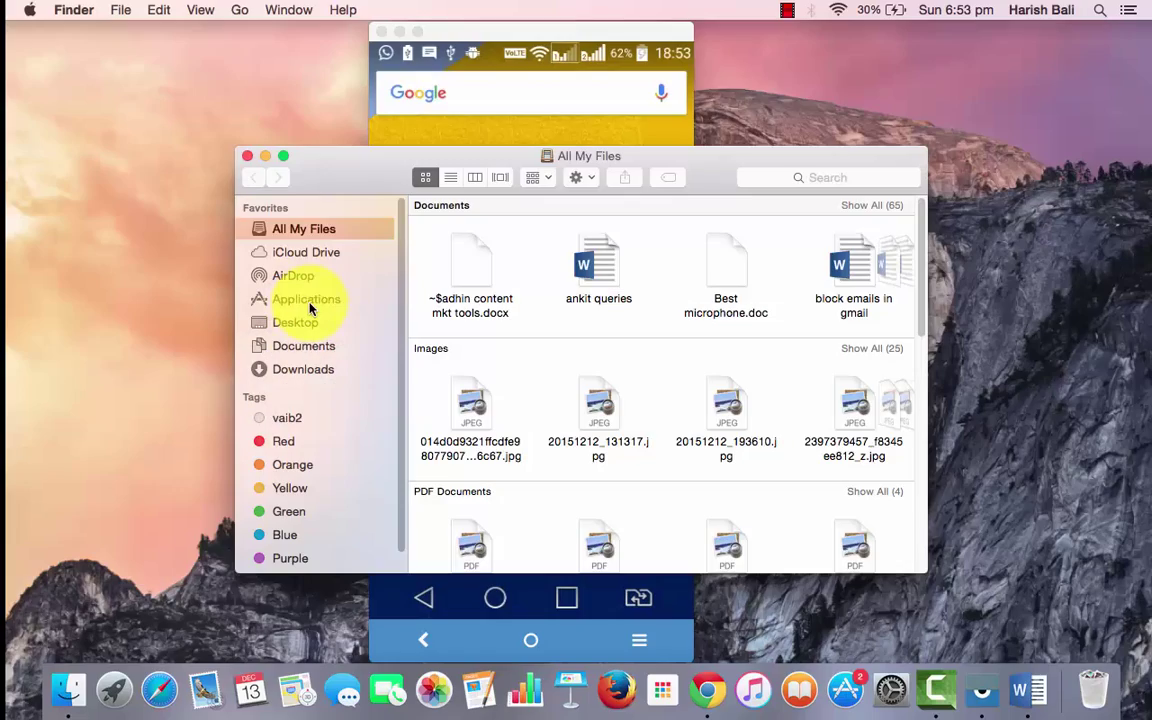
left_click(310, 303)
left_click(776, 179)
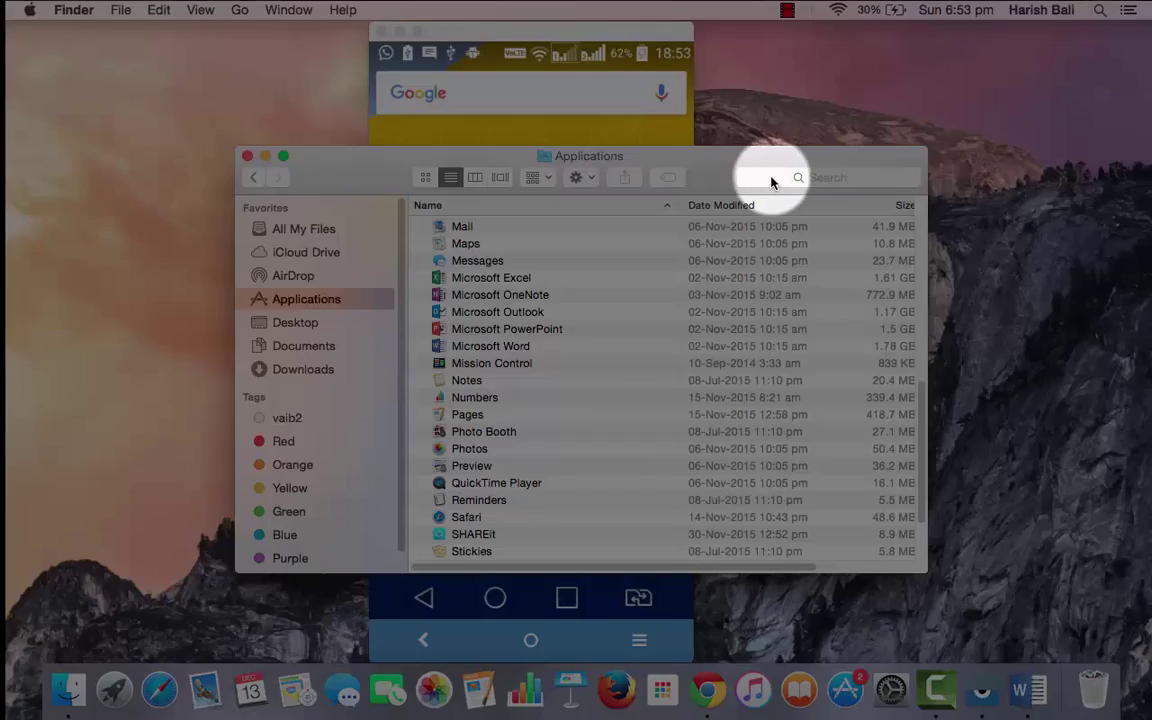
type("share")
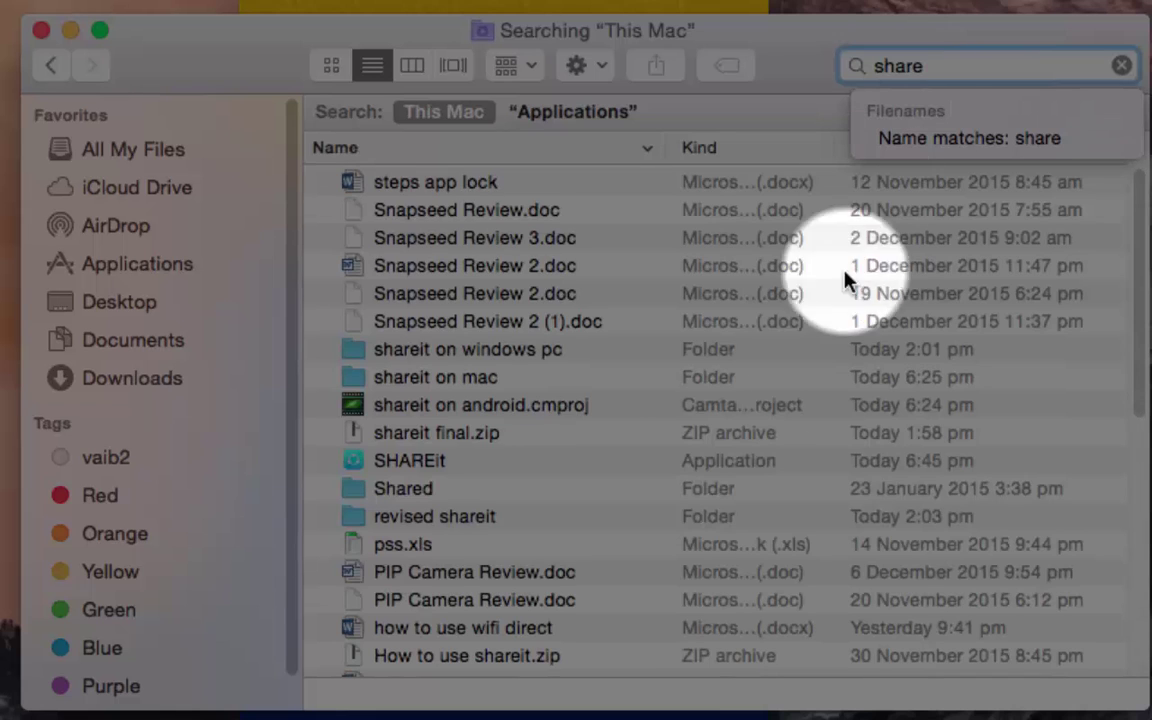
left_click(705, 462)
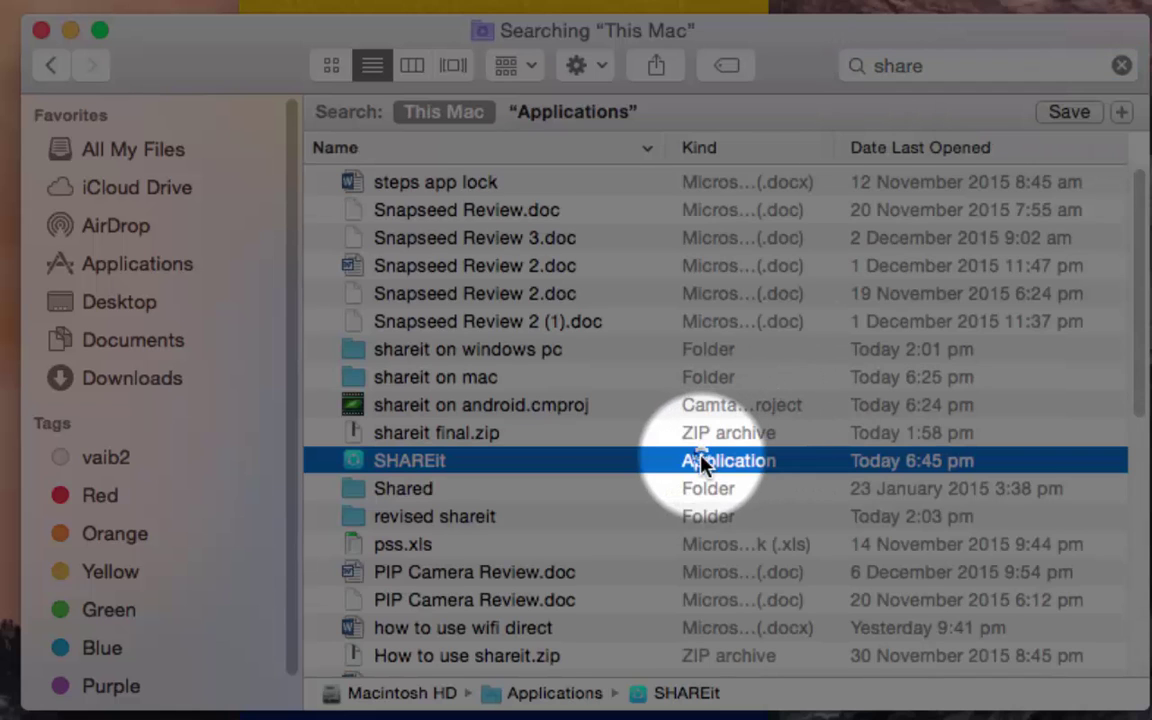
Step: Launch SHAREit on the Mac, close Finder, and arrange SHAREit beside the phone mirror
double_click(630, 461)
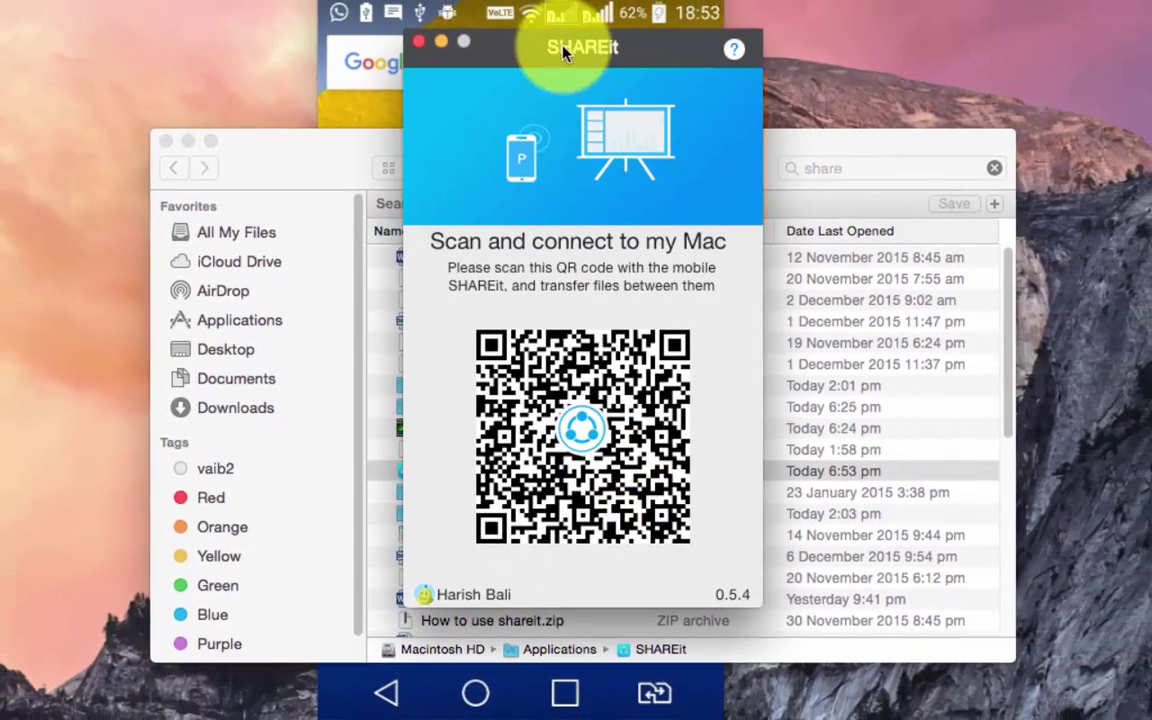
left_click_drag(565, 50, 297, 26)
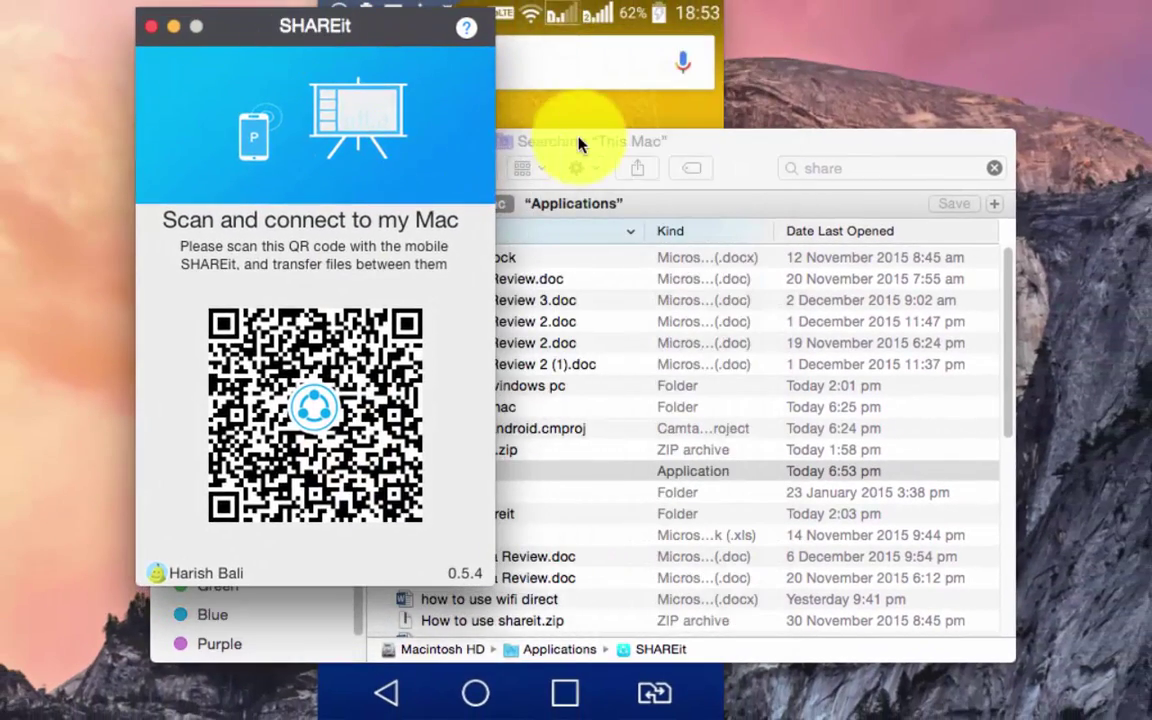
left_click(283, 157)
left_click(167, 146)
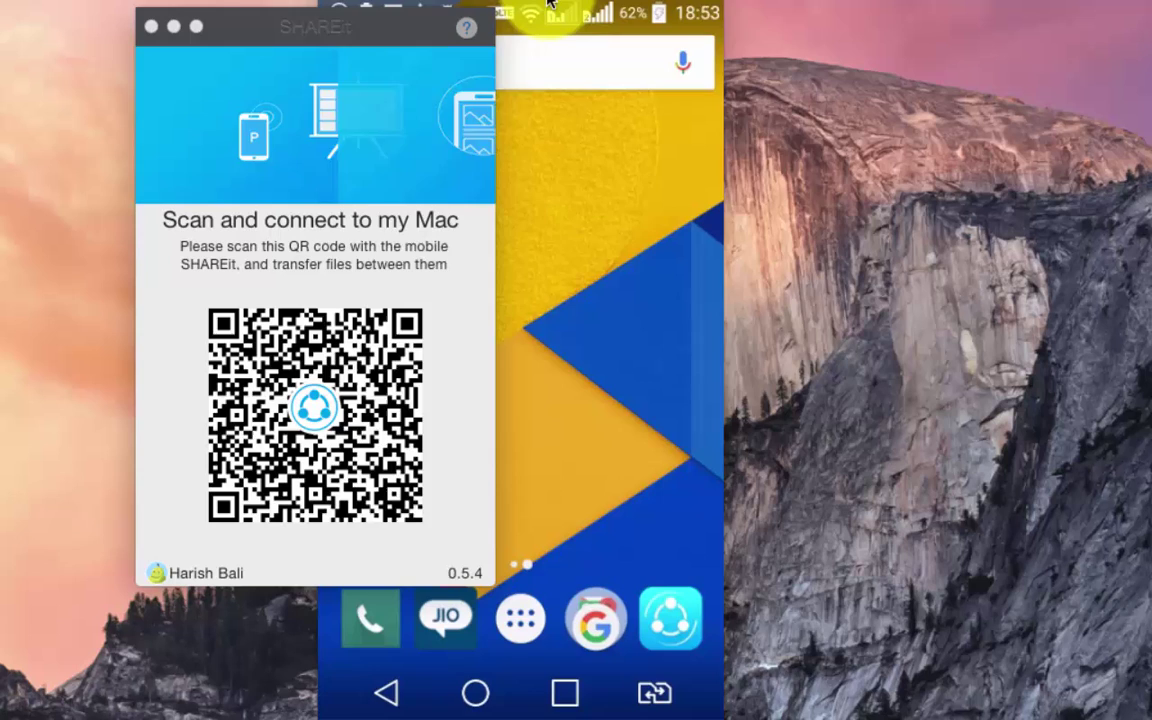
left_click_drag(550, 12, 814, 12)
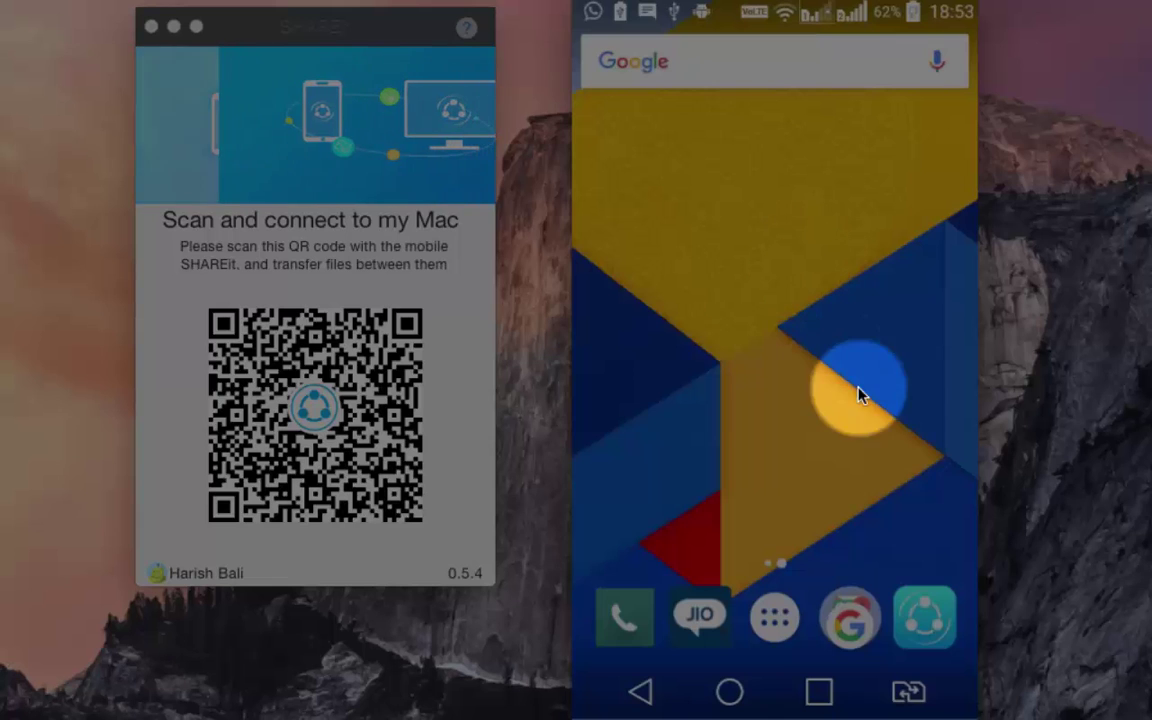
Step: Open SHAREit on the mirrored phone and check which Wi-Fi network the Mac uses
left_click(926, 614)
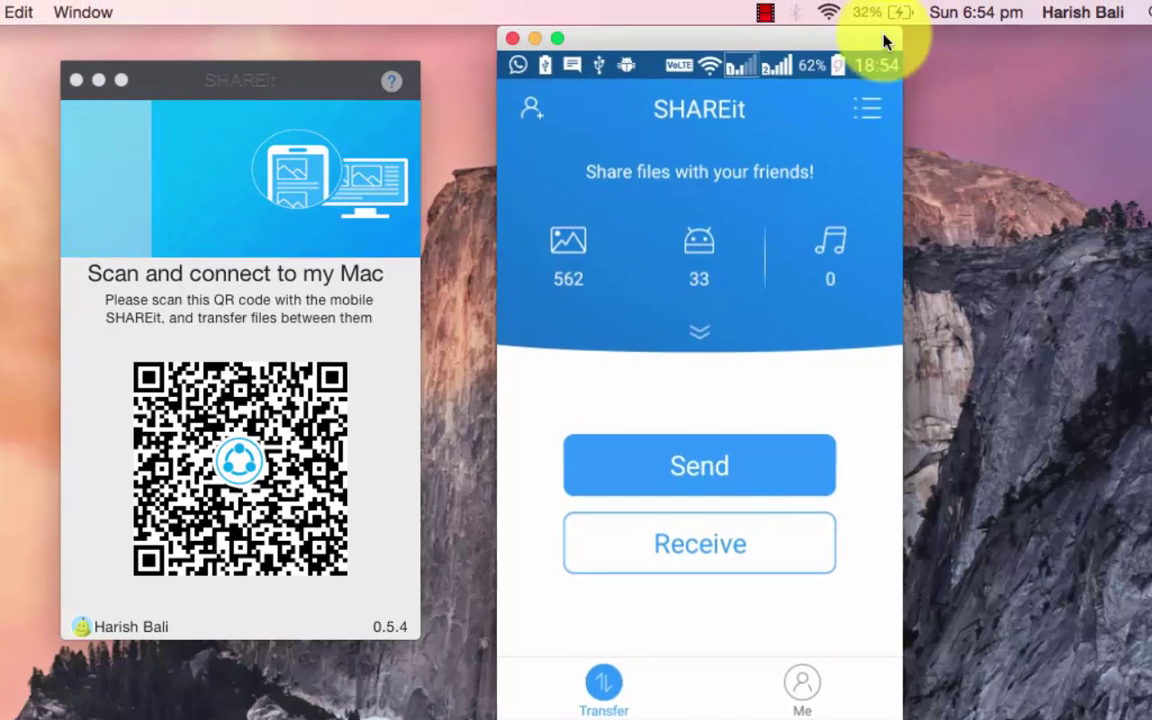
left_click(836, 8)
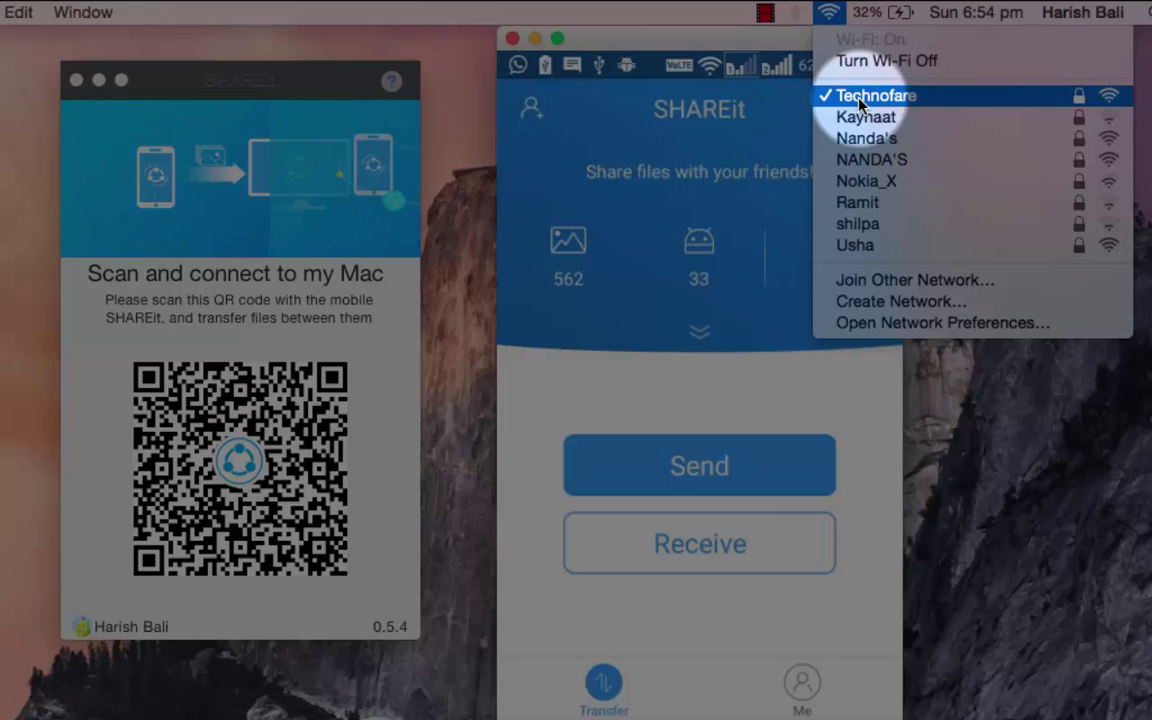
left_click(998, 438)
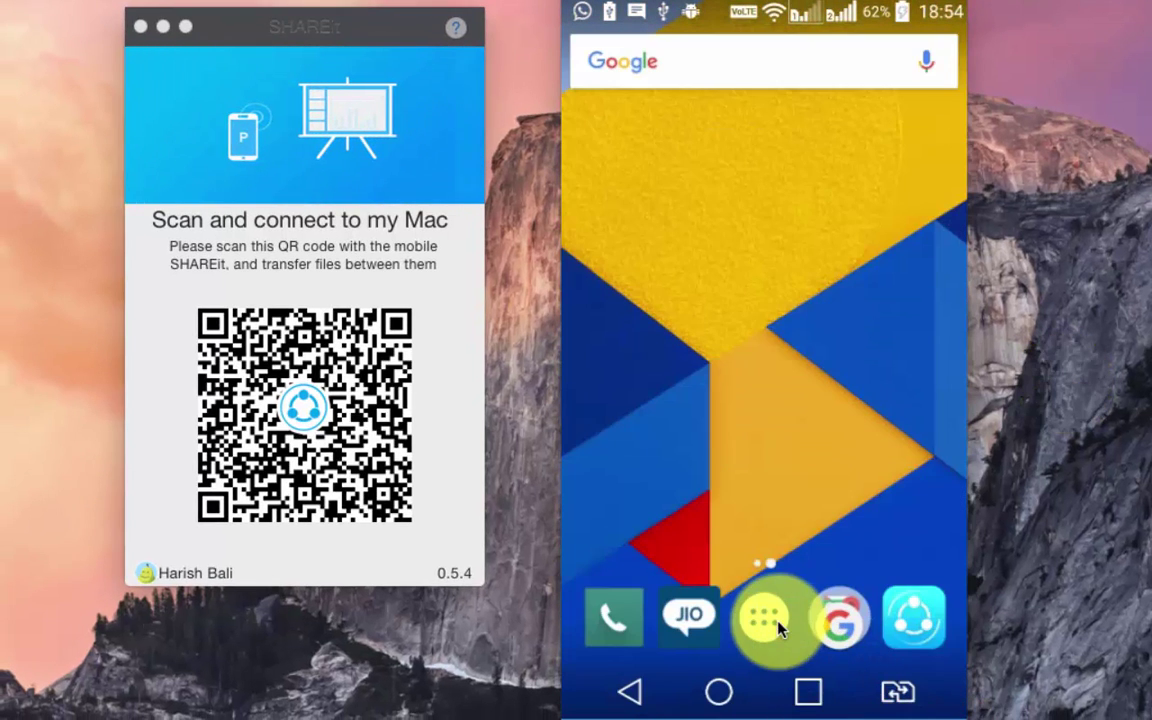
Step: Switch off the phone's Wi-Fi in Settings and open Tethering & networks
left_click(780, 628)
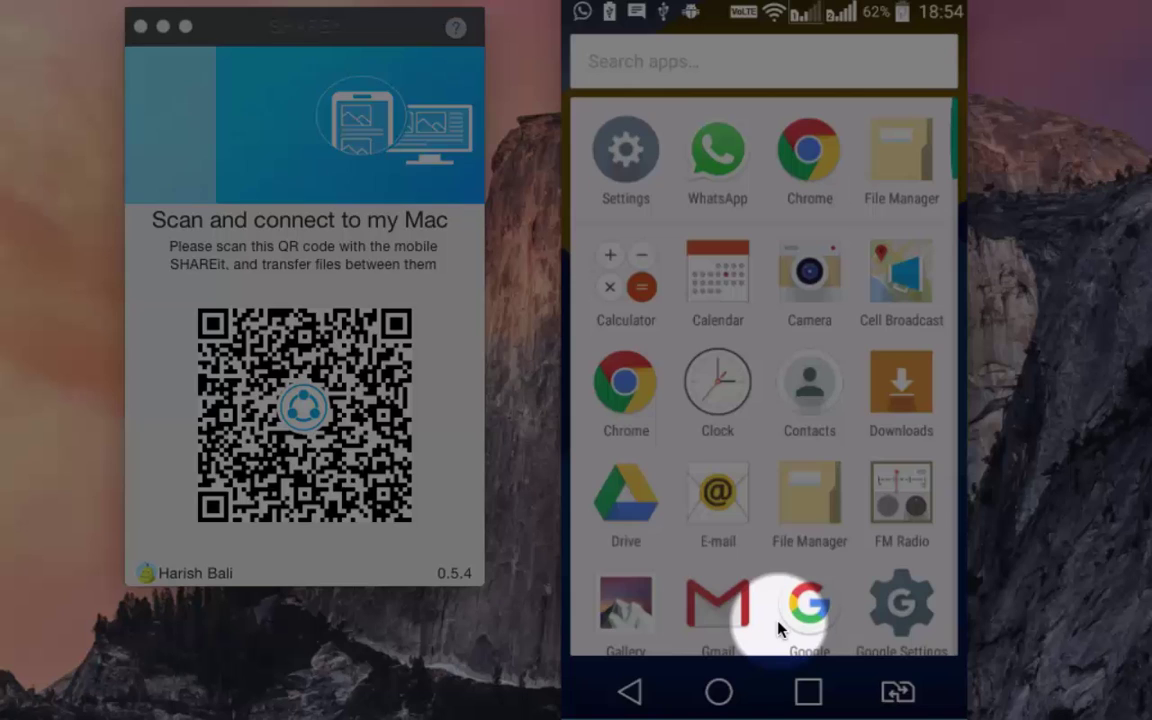
left_click(650, 190)
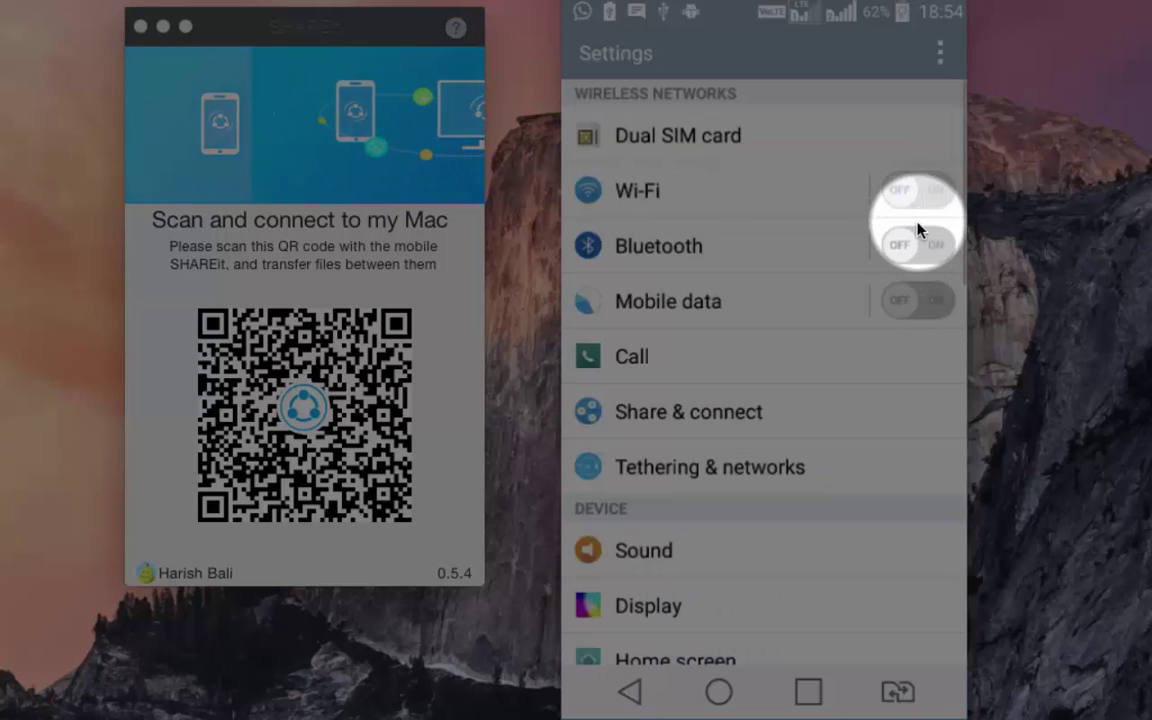
left_click(917, 222)
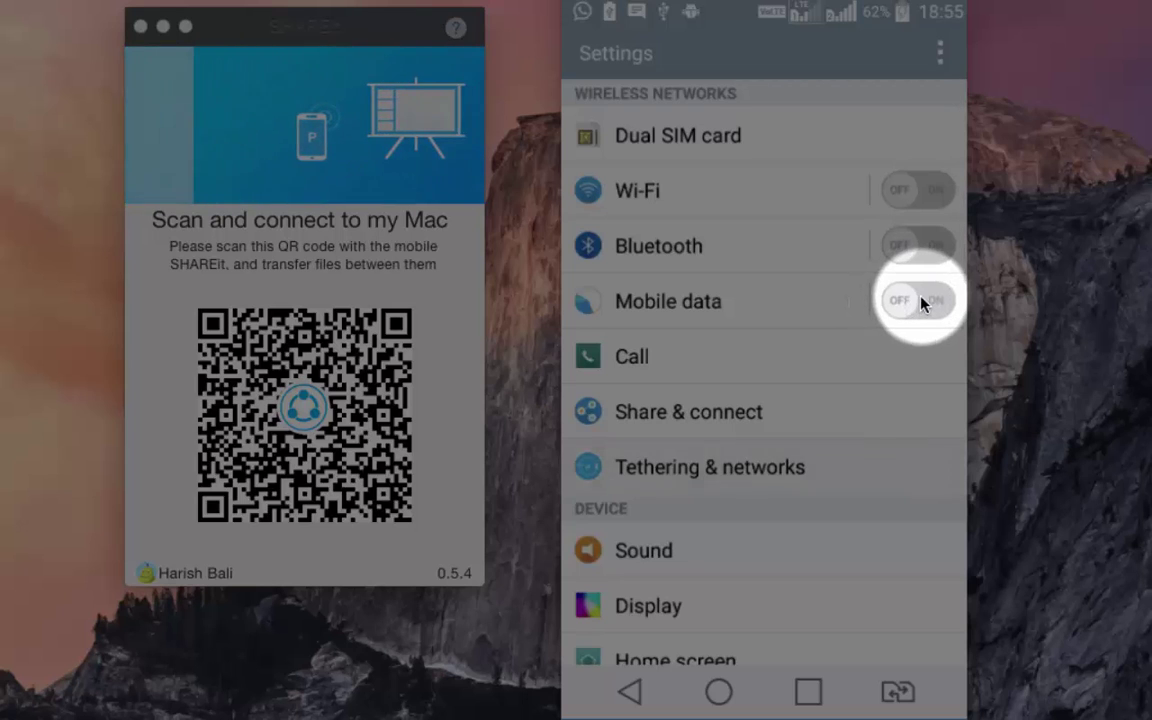
left_click(739, 470)
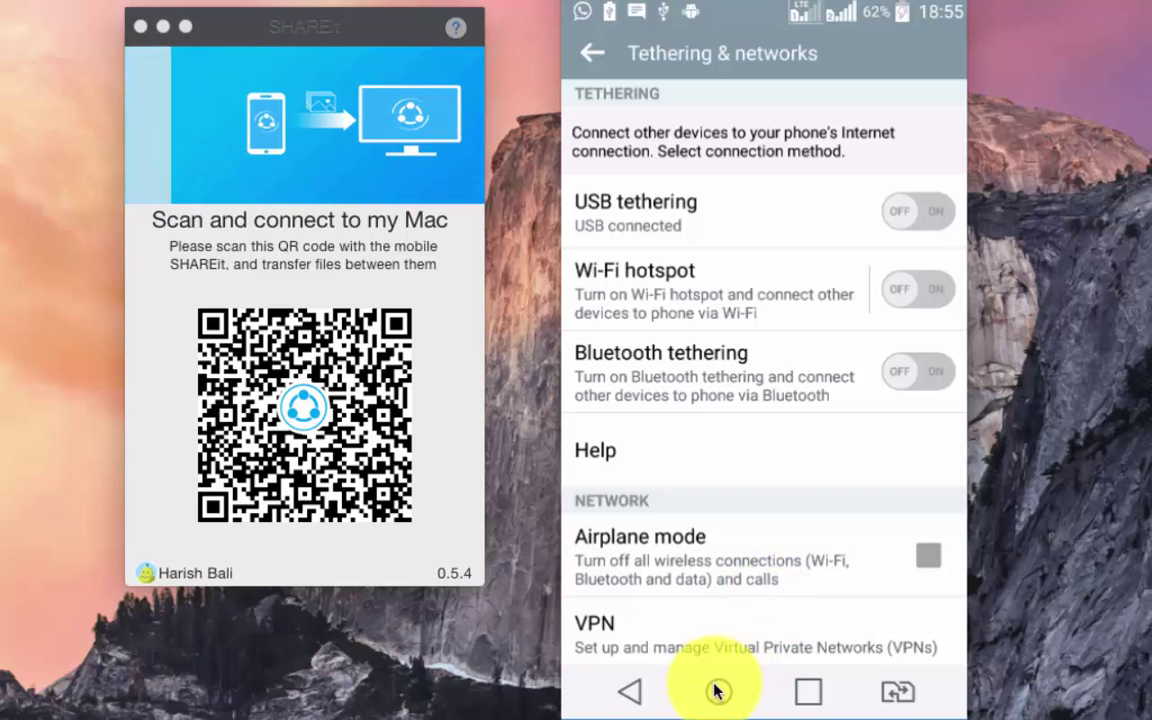
Step: Connect the phone to the Mac via SHAREit's Connect to PC and accept on the Mac
left_click(718, 690)
left_click(908, 617)
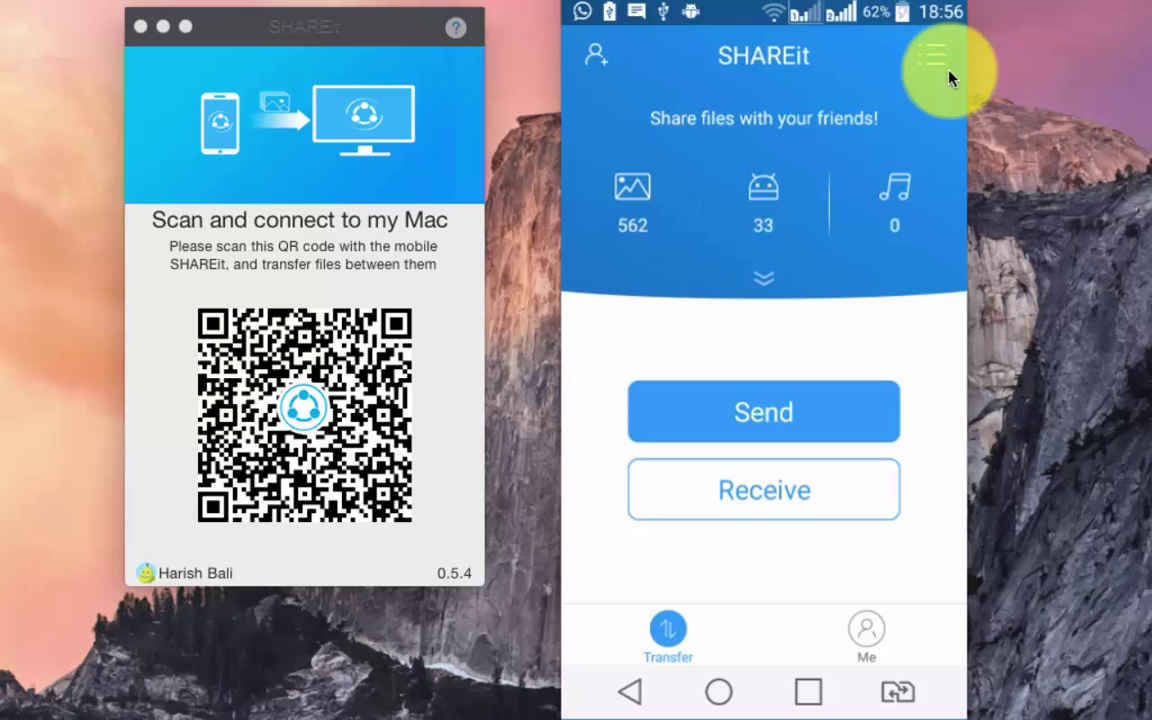
left_click(932, 56)
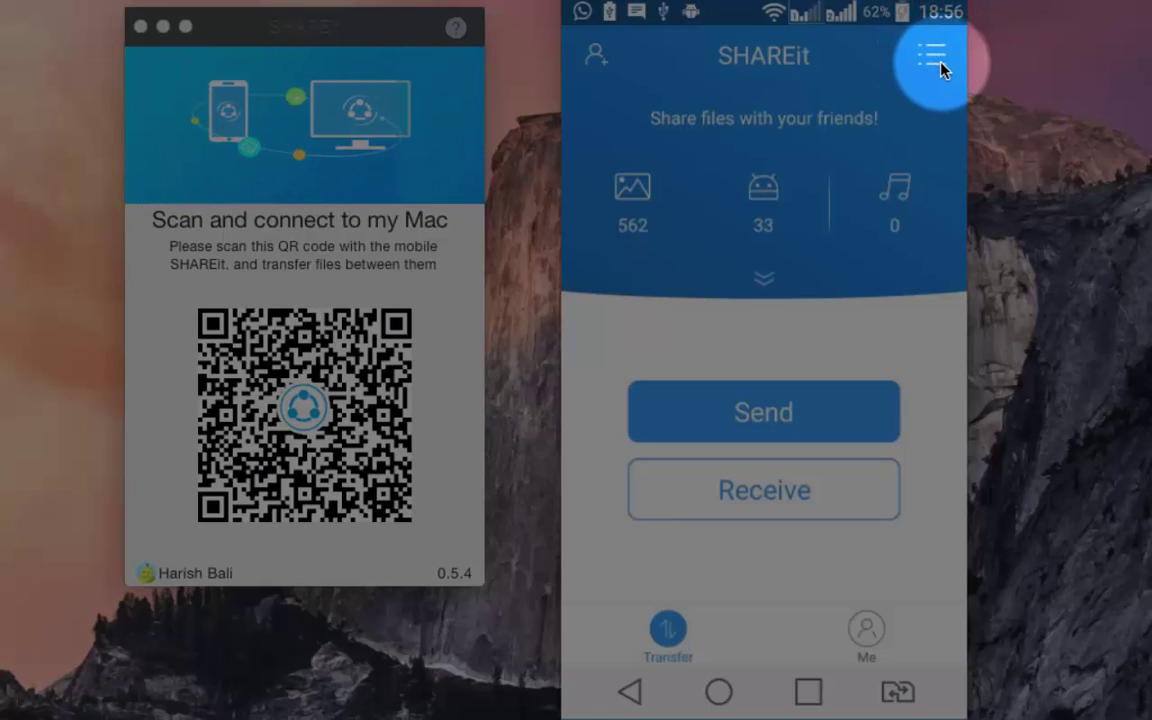
left_click(914, 115)
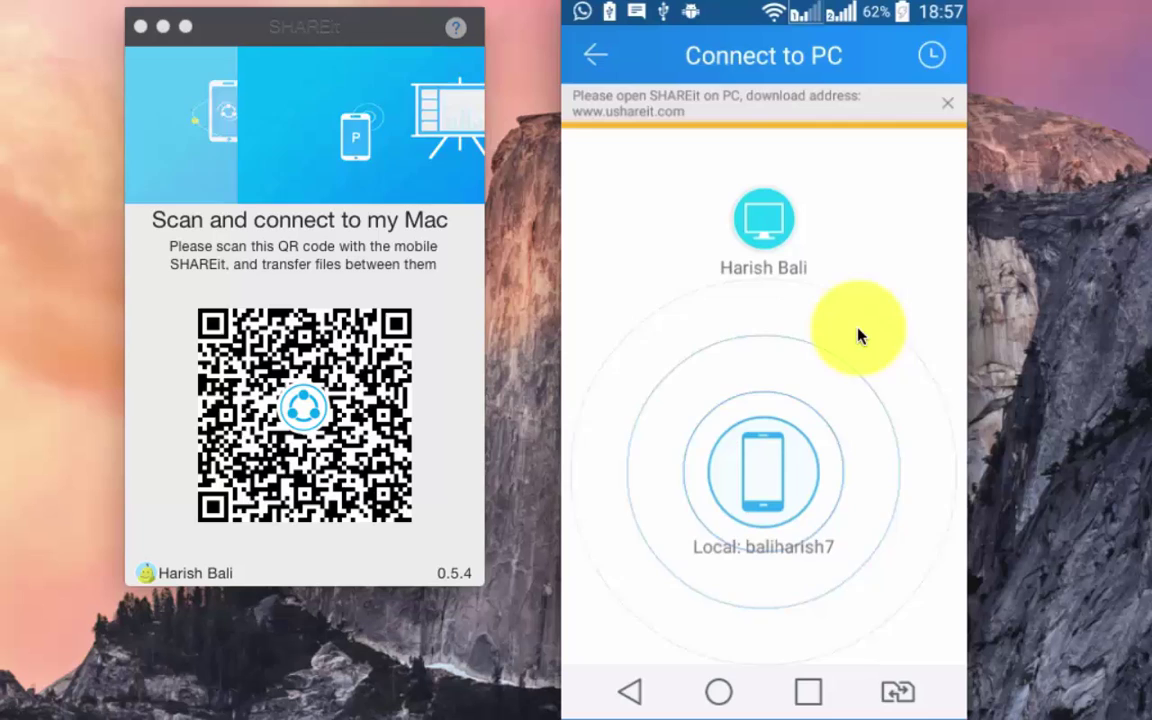
left_click(764, 226)
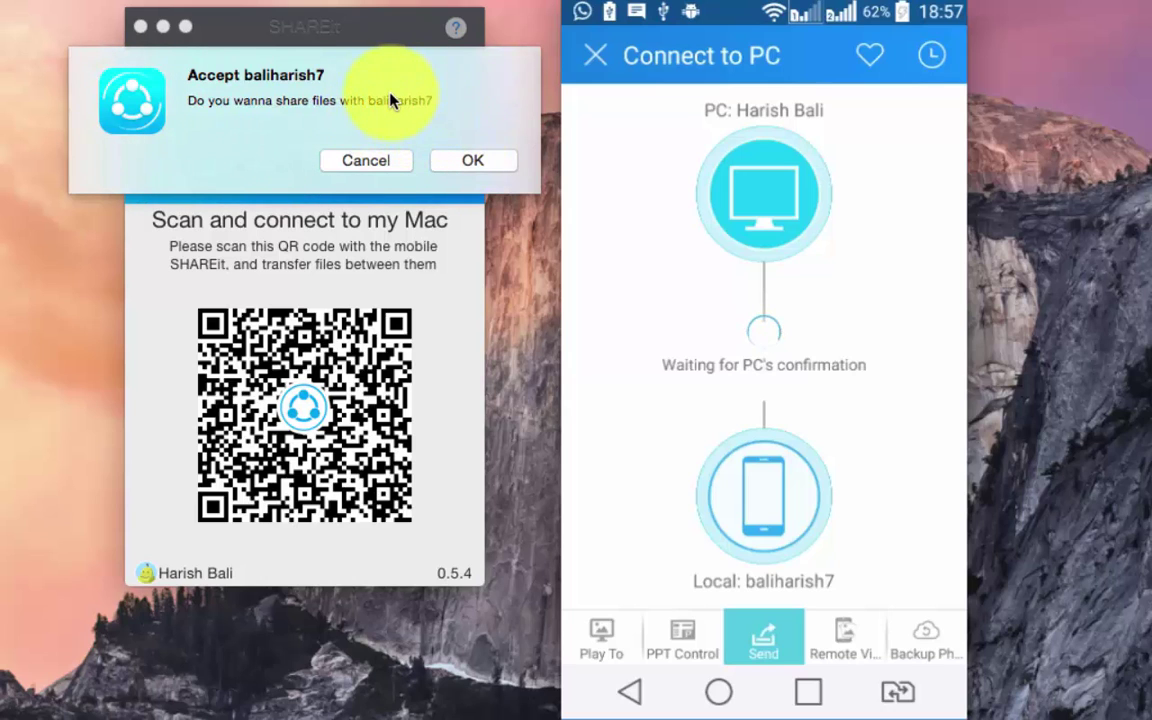
left_click(477, 166)
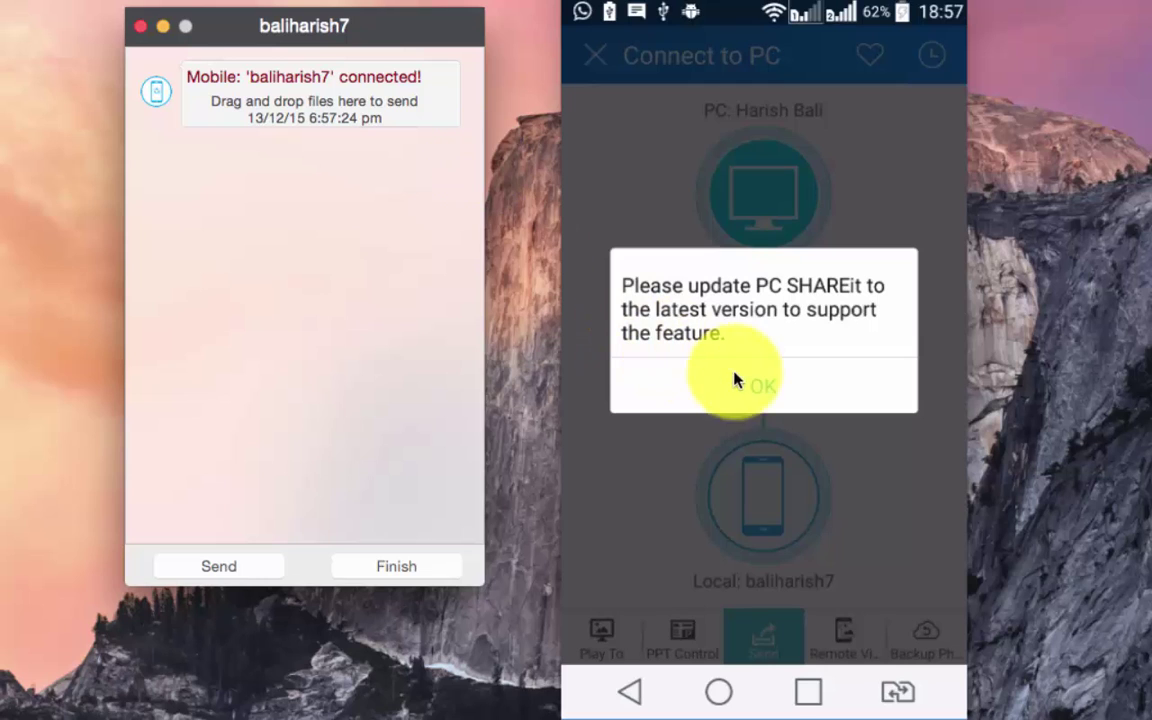
left_click(763, 392)
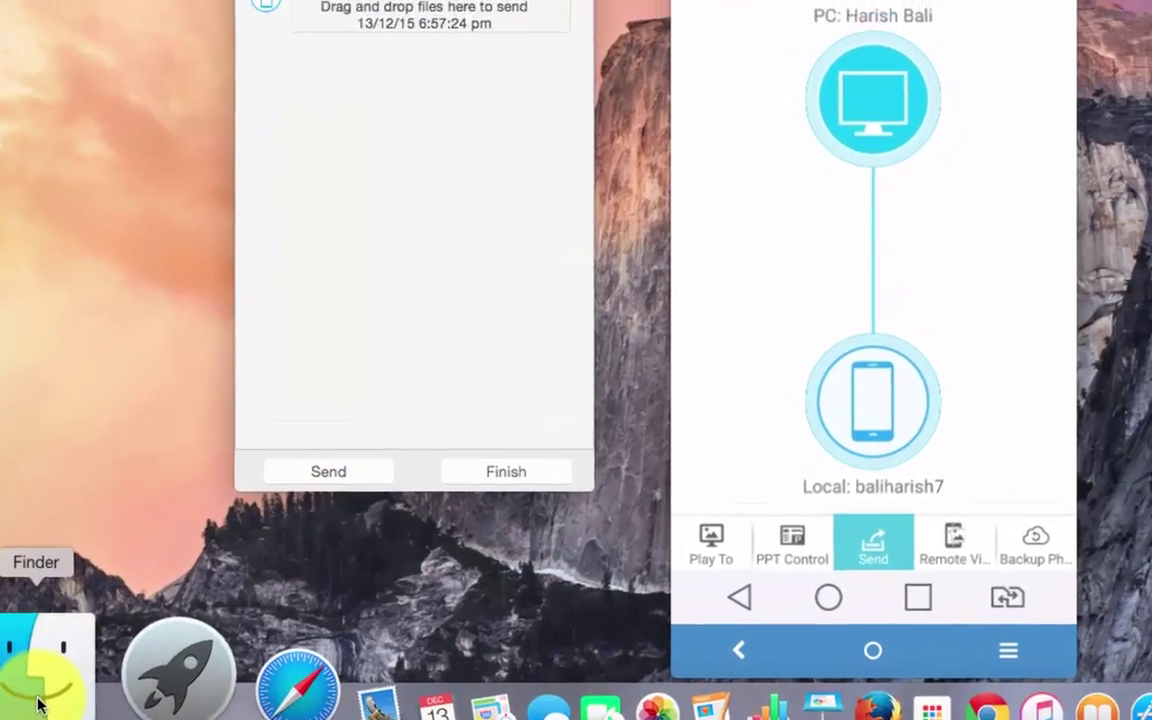
Step: Open the Documents folder in Finder and select ankit queries.docx
left_click(75, 683)
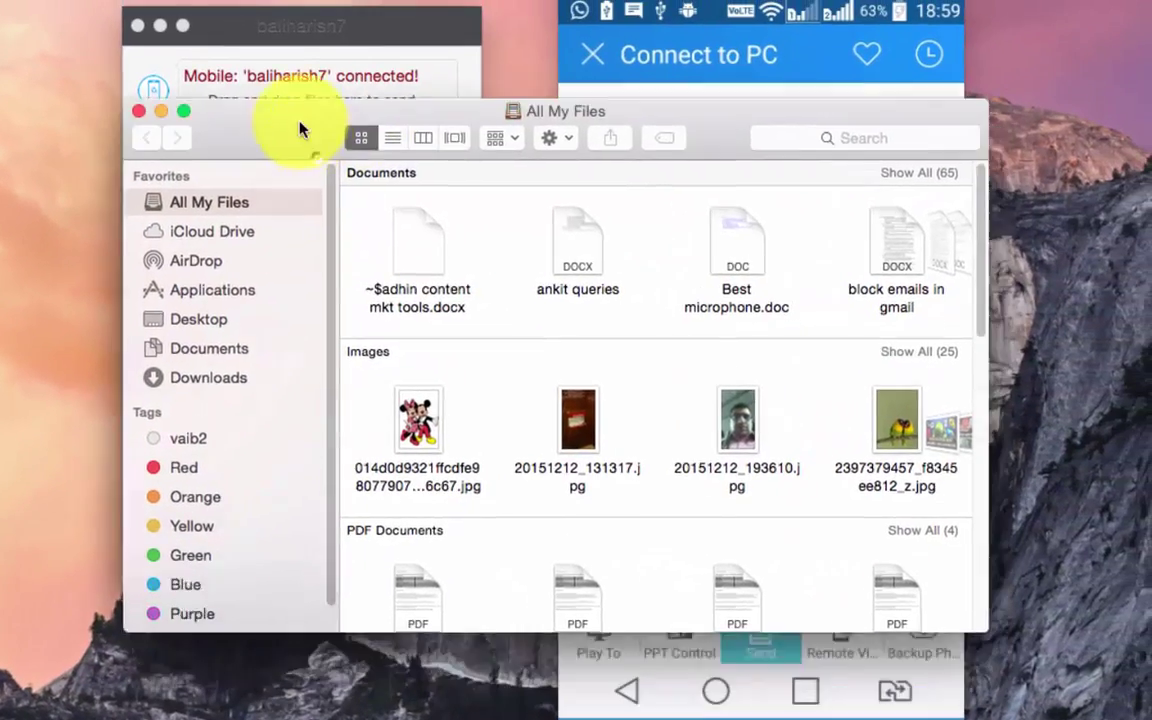
left_click_drag(369, 128, 264, 53)
left_click(188, 260)
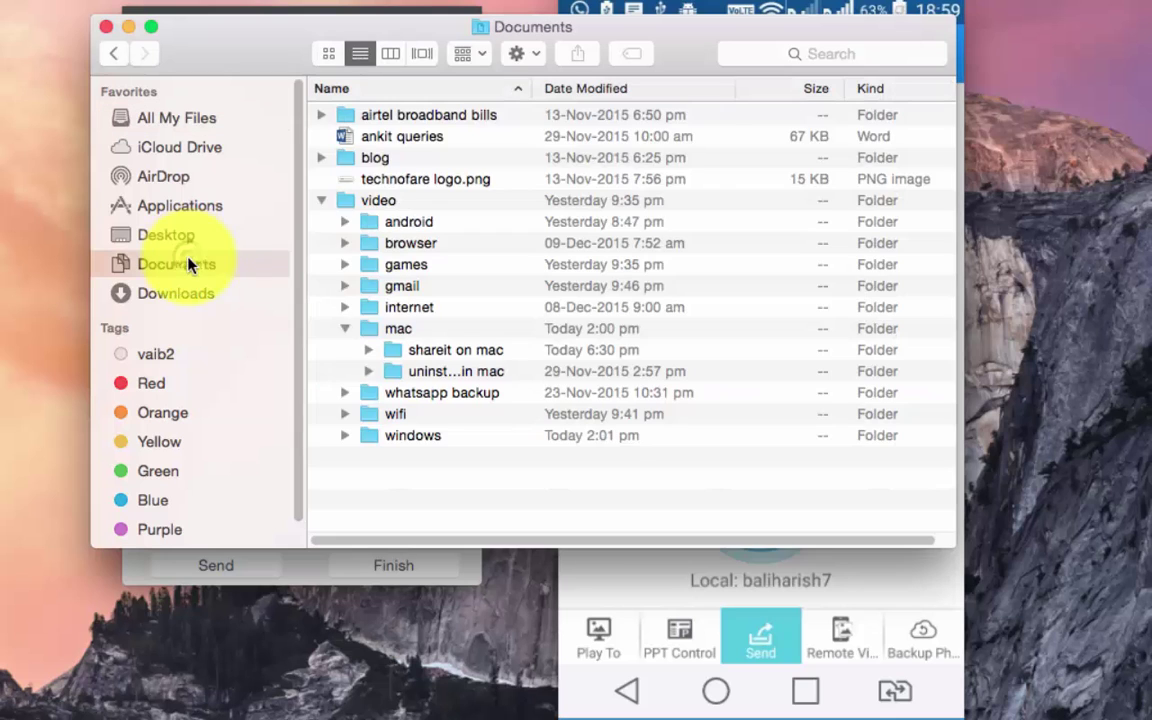
left_click(397, 140)
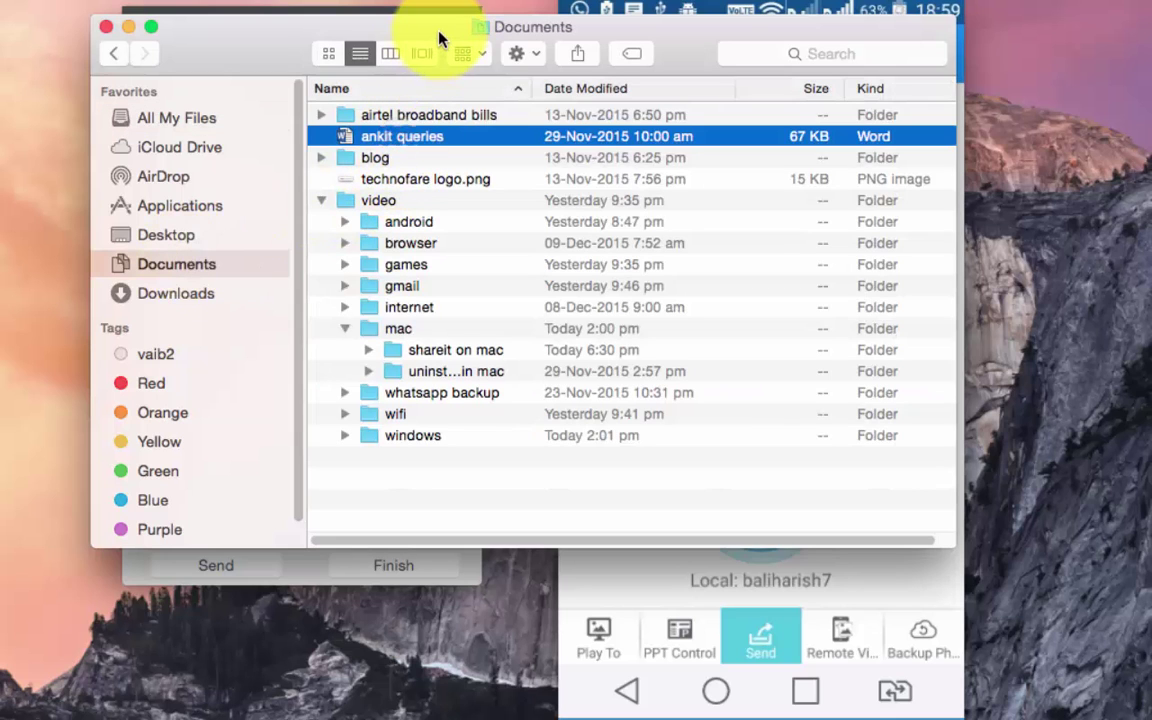
left_click_drag(437, 33, 360, 355)
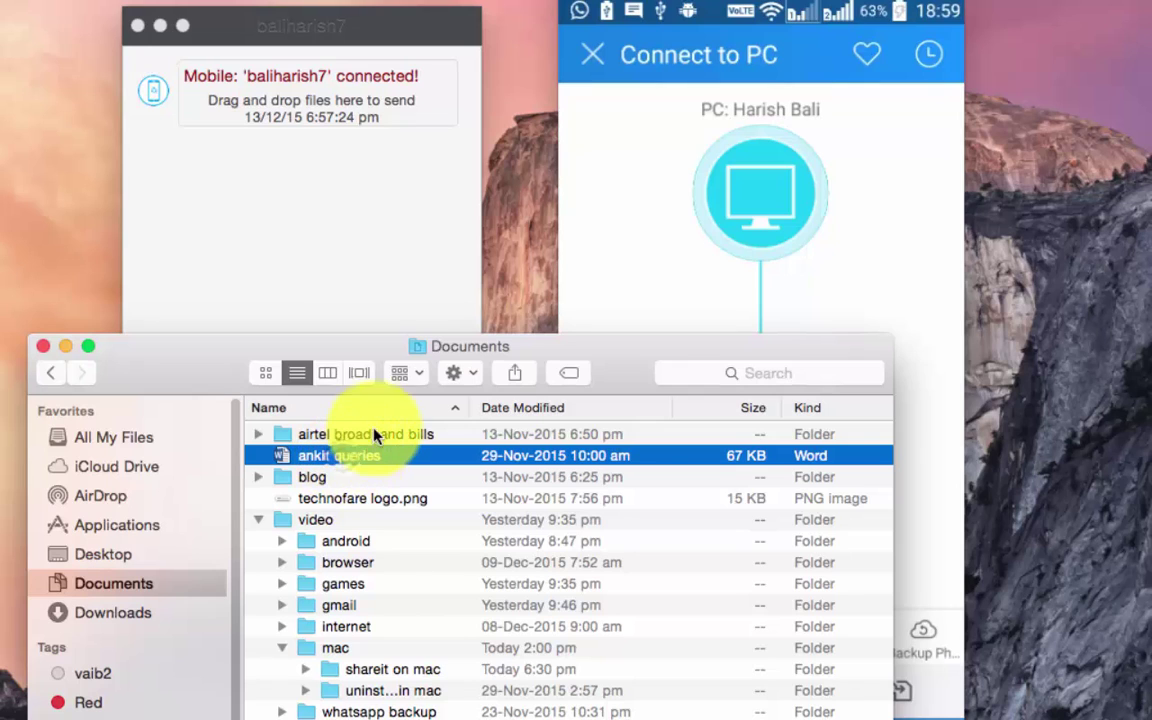
Step: Drag ankit queries.docx into SHAREit to send it, close Finder, and finish the session
left_click_drag(308, 226, 308, 227)
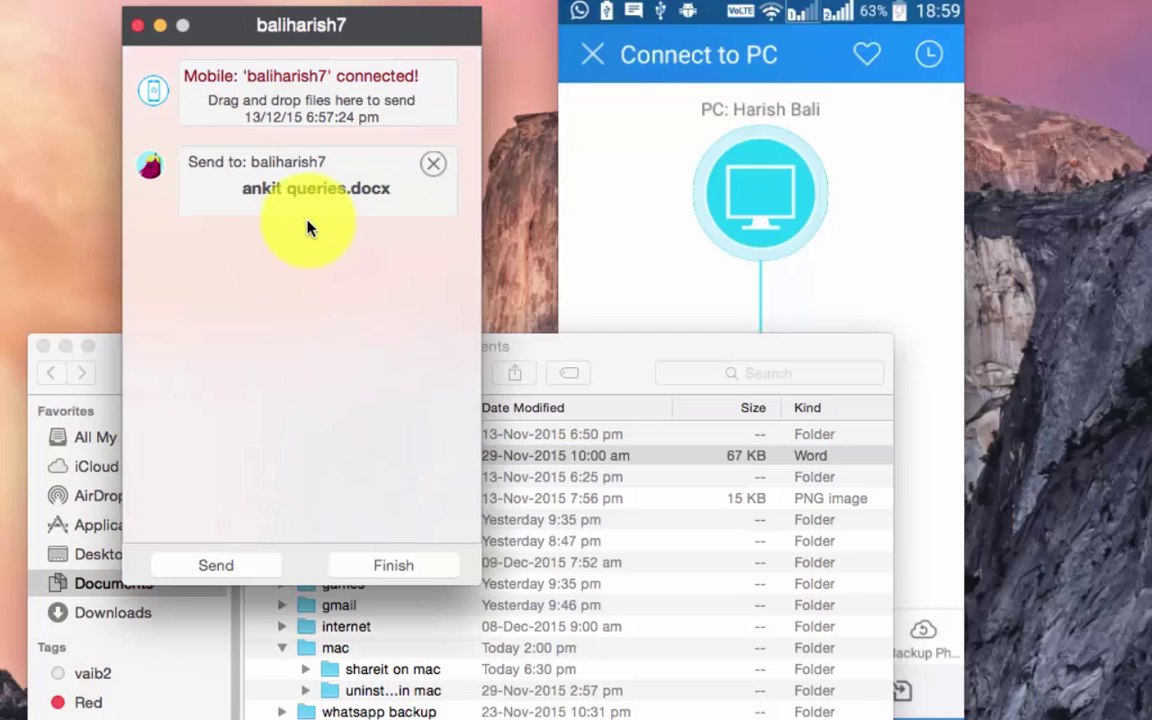
left_click(590, 350)
left_click(43, 347)
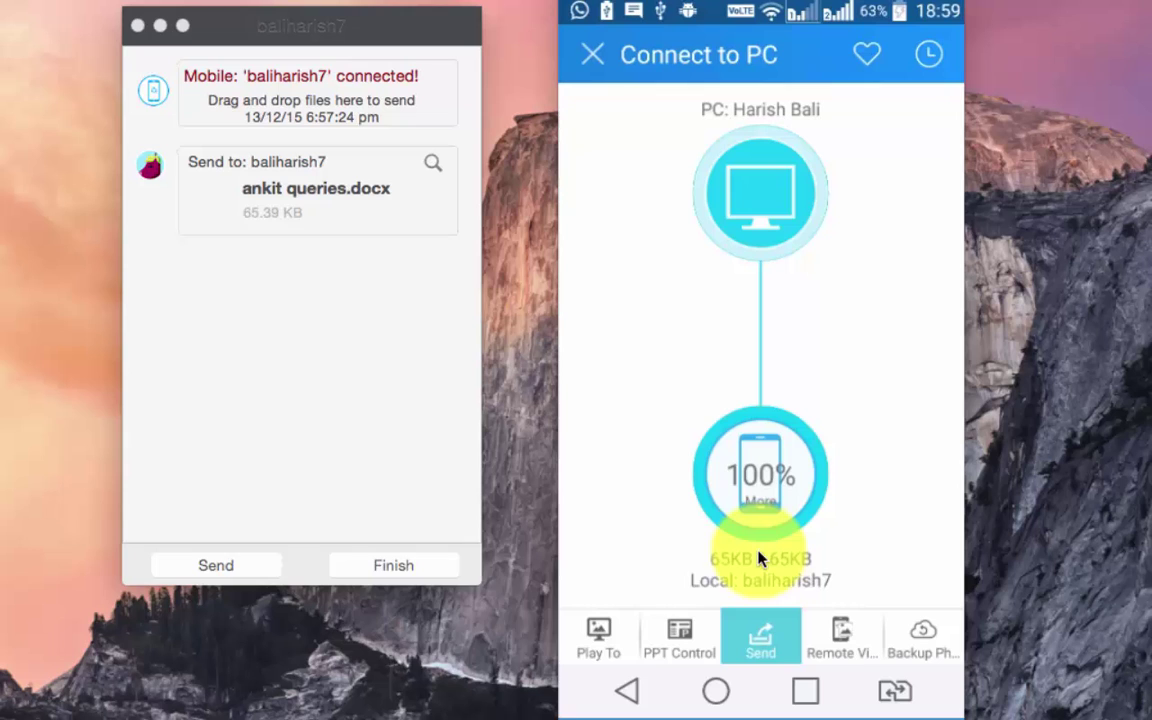
left_click(400, 567)
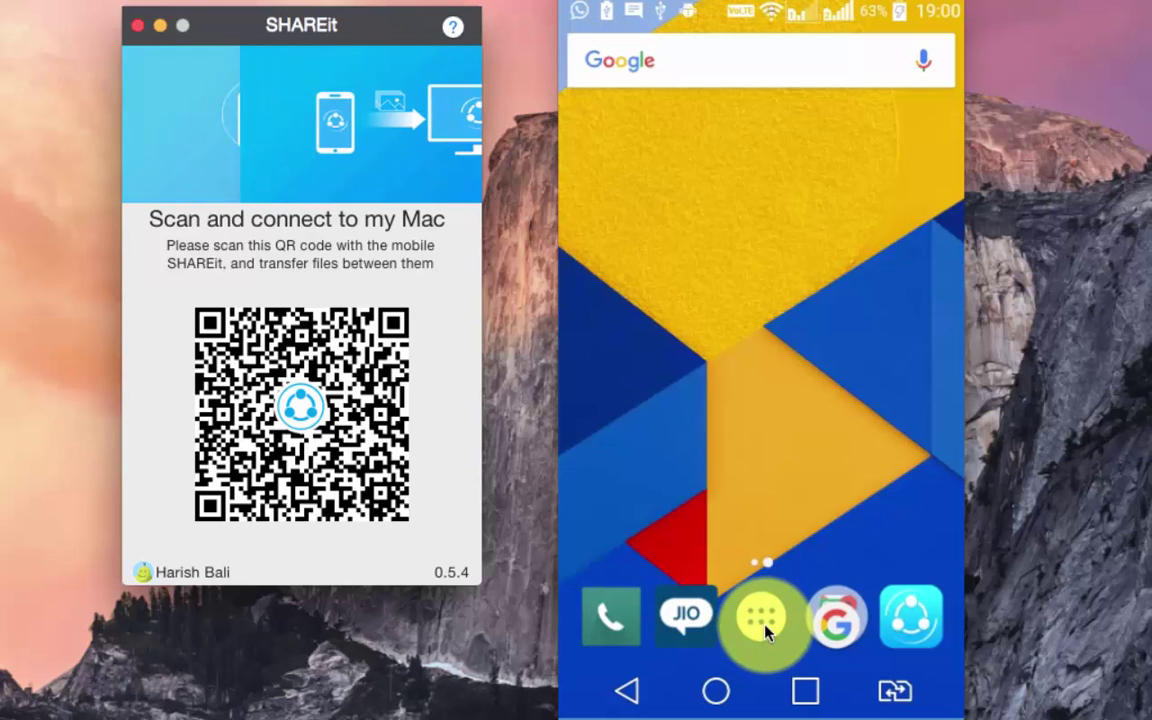
left_click(765, 630)
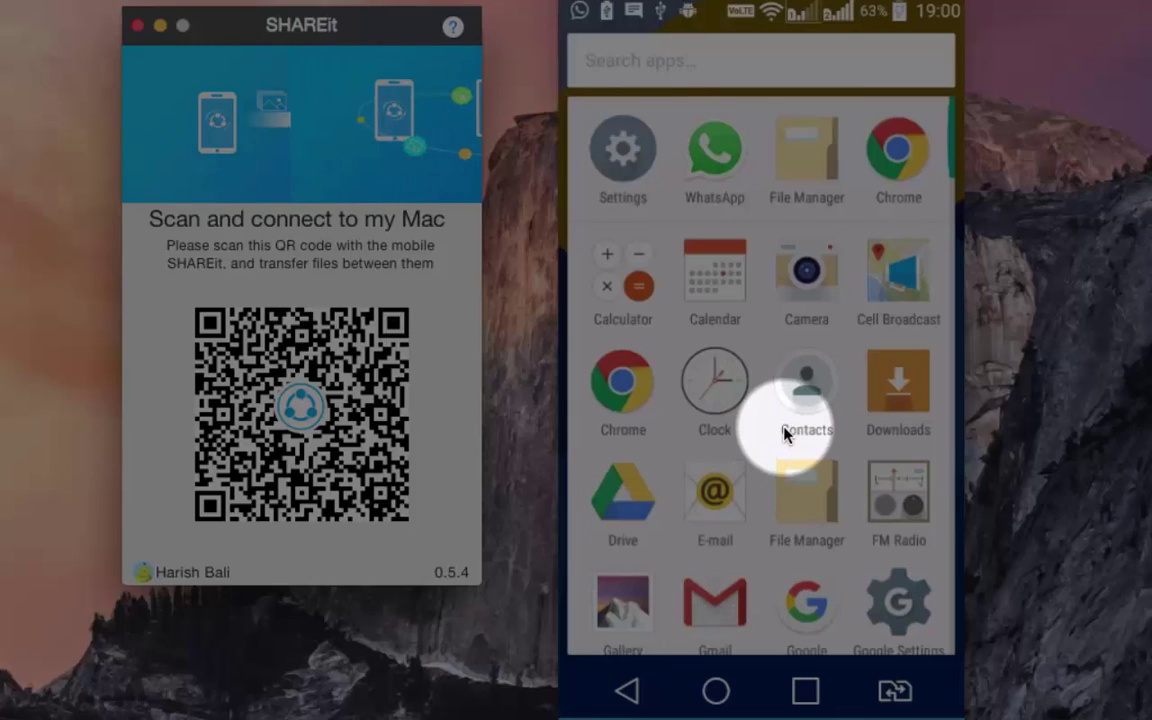
left_click(792, 149)
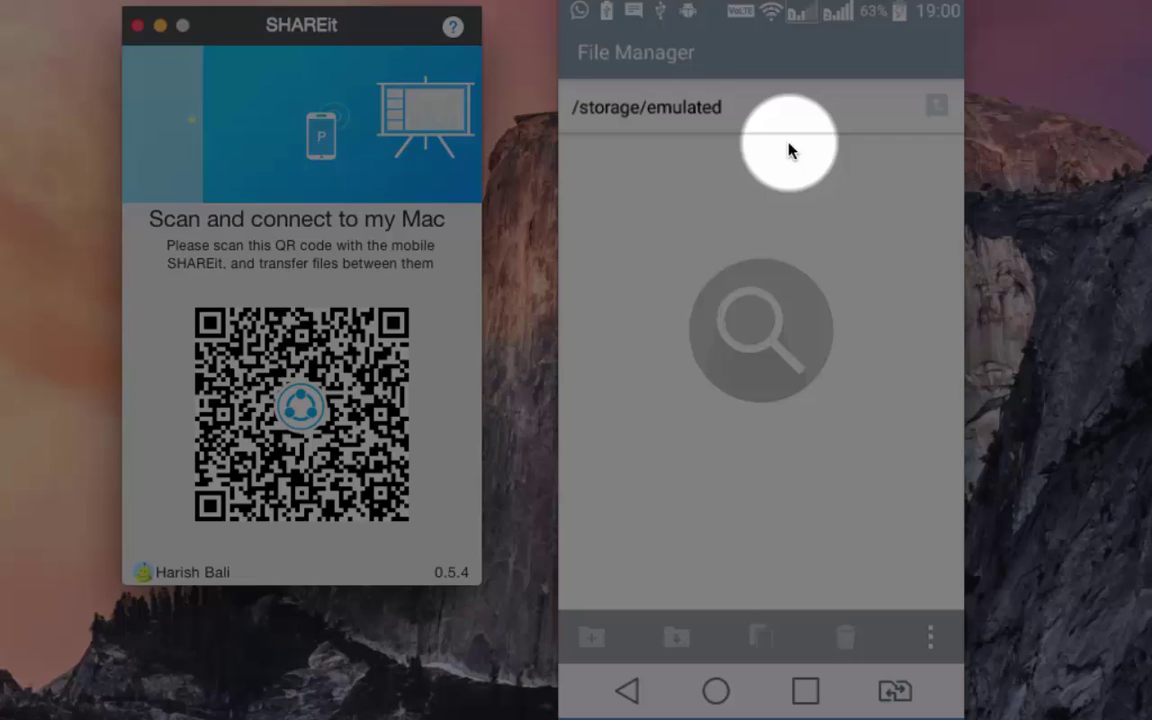
left_click(740, 192)
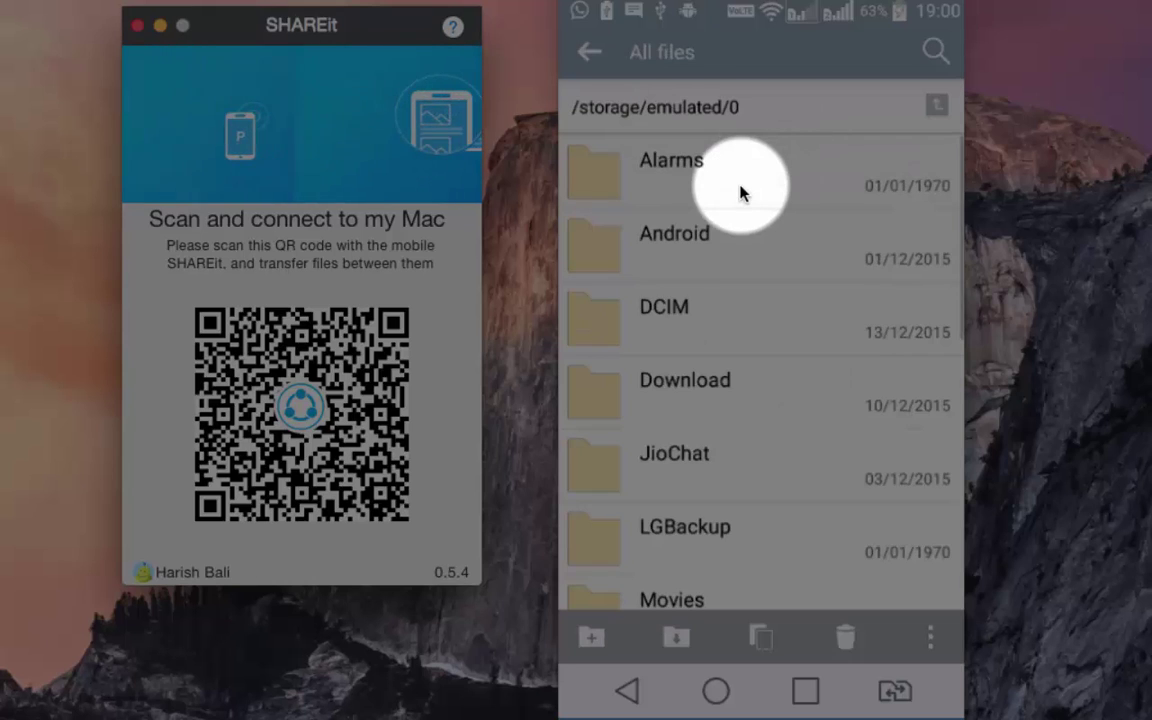
scroll(740, 192, "down", 5)
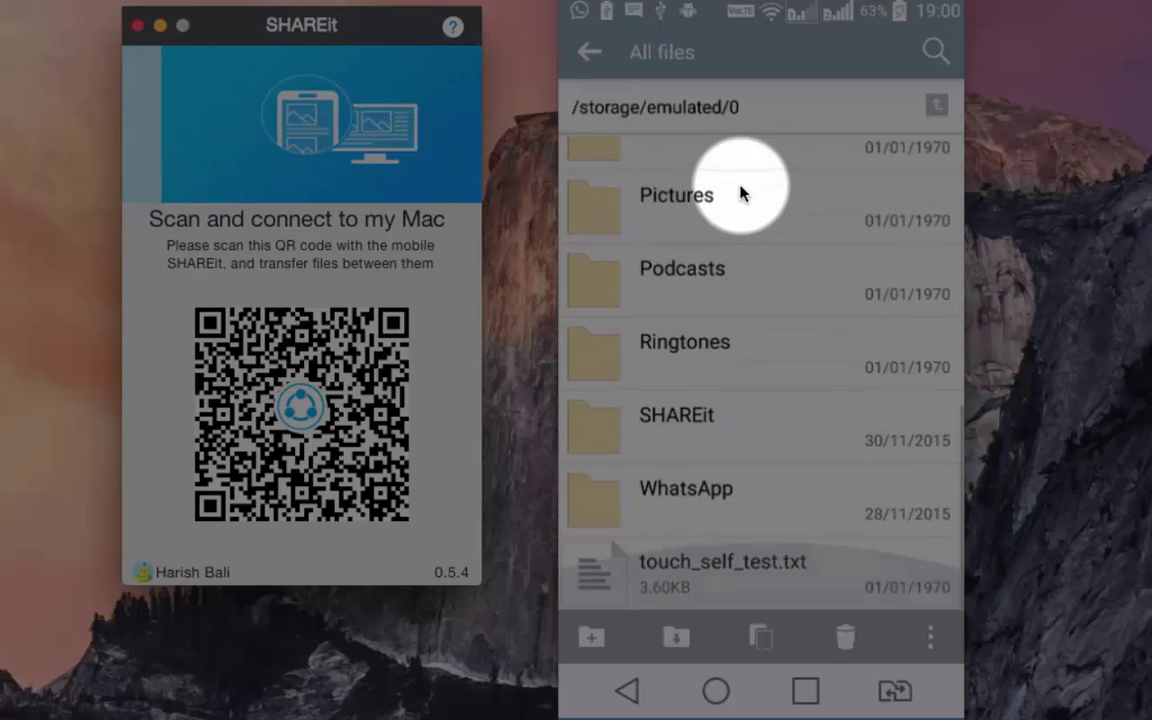
left_click(710, 428)
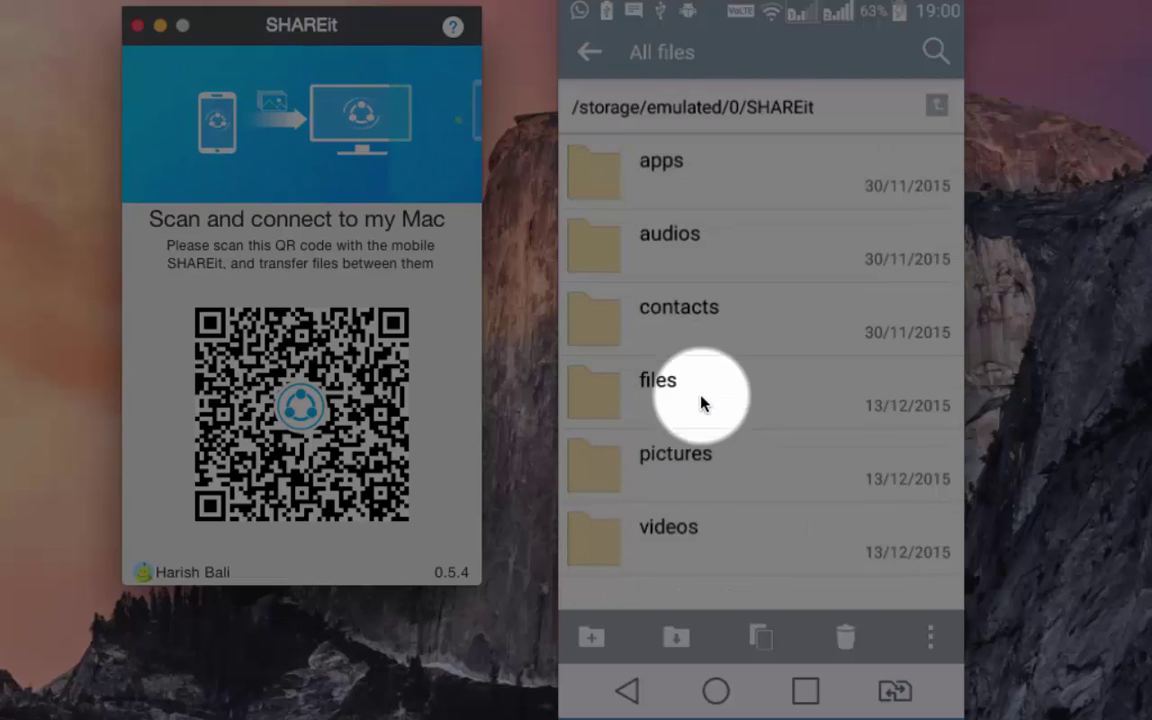
left_click(700, 397)
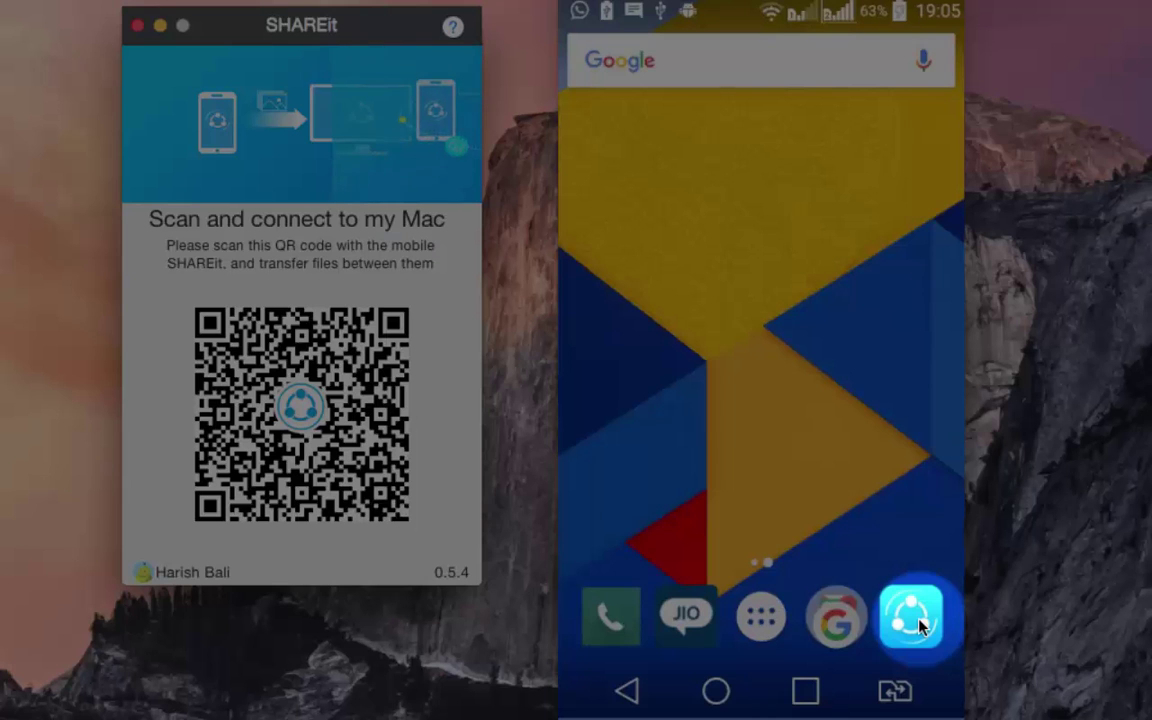
Step: Reconnect the phone to the Mac through Connect to PC and accept on the Mac
left_click(912, 617)
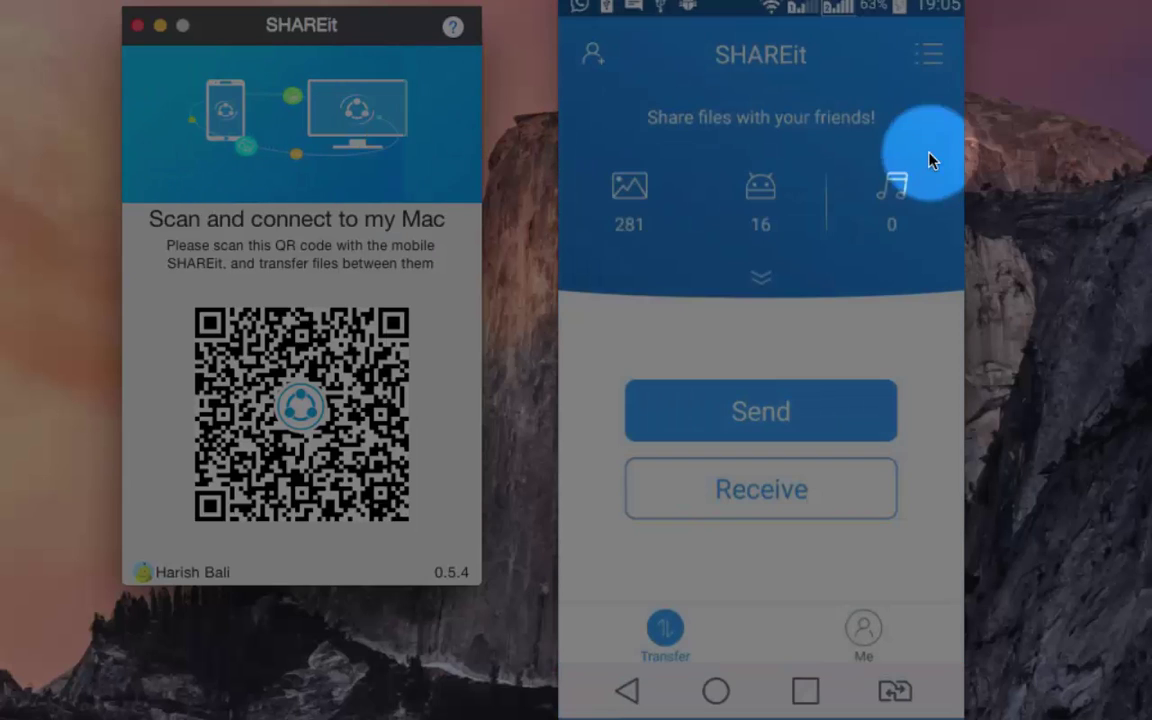
left_click(927, 53)
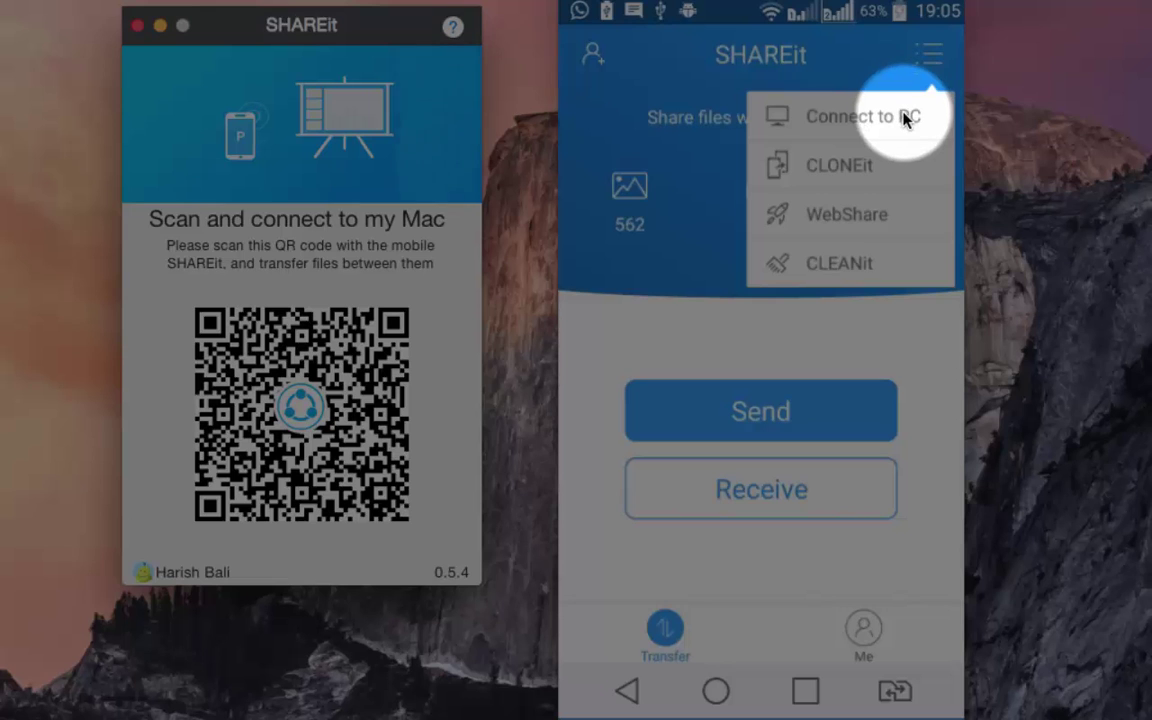
left_click(903, 112)
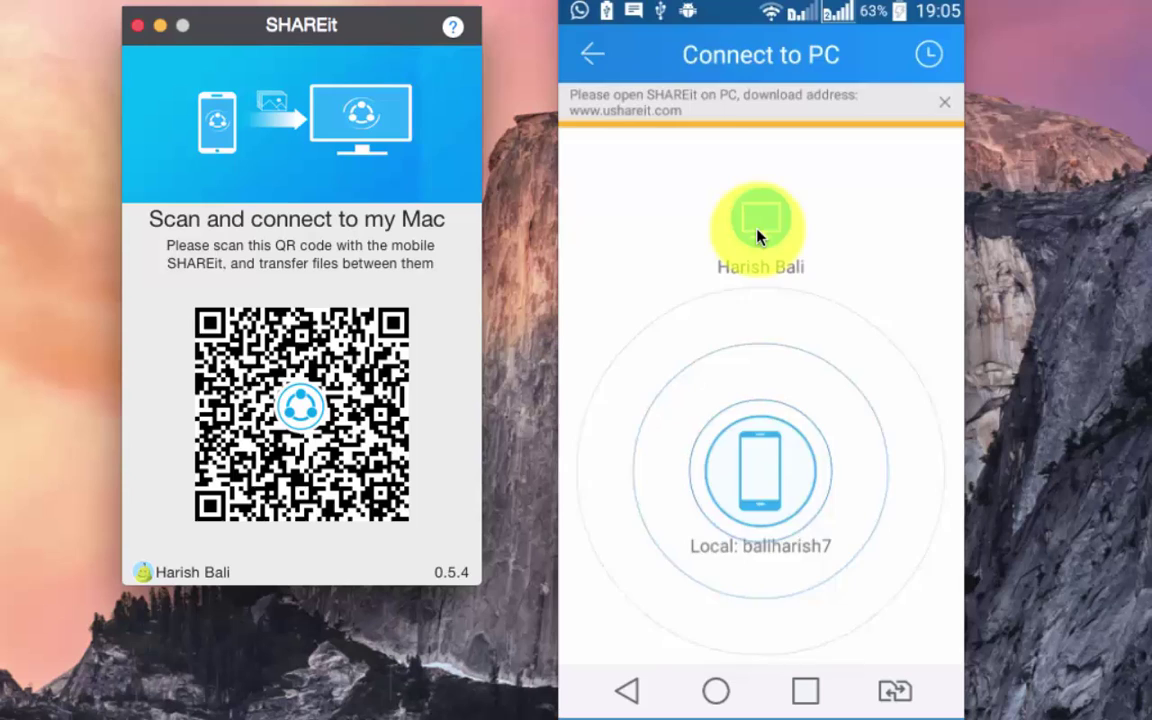
left_click(757, 235)
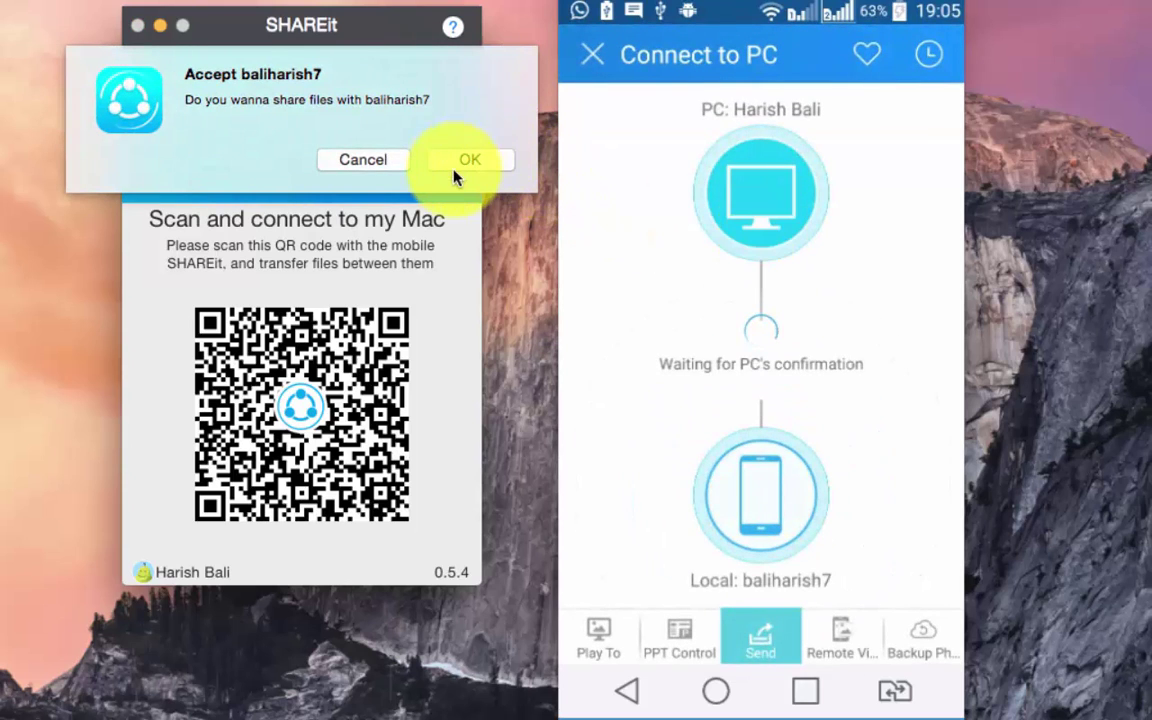
left_click(470, 162)
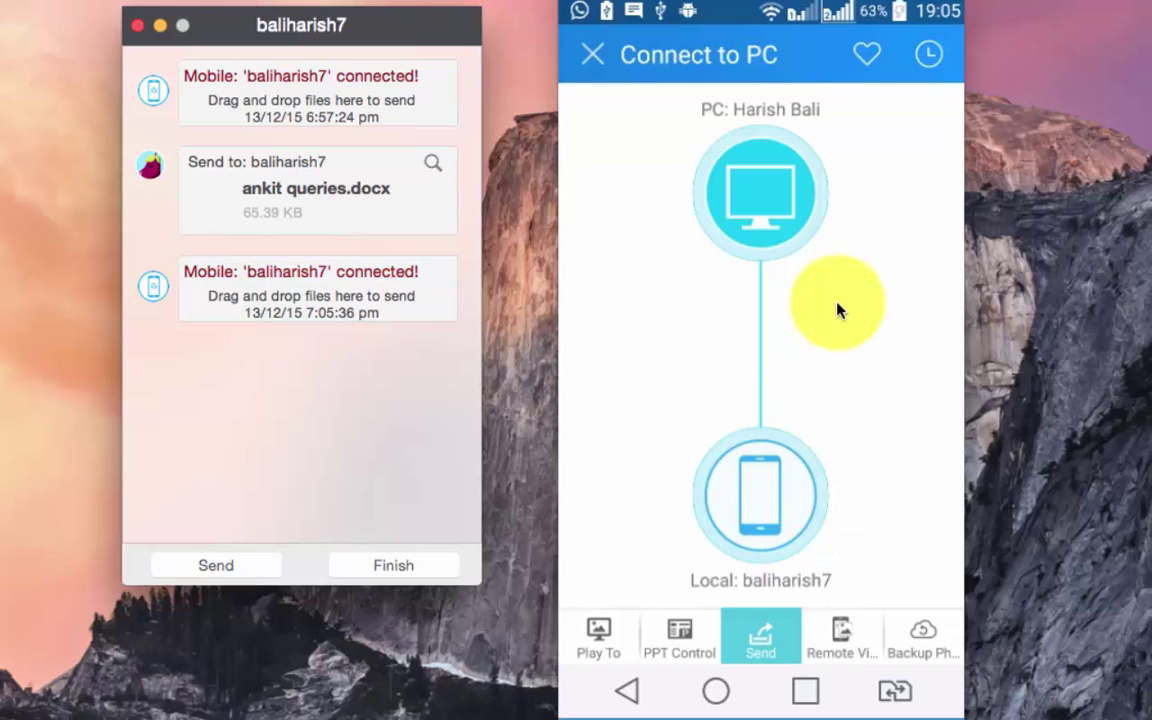
Step: Send three Dec 06 and two Dec 05 photos from the phone, then finish on the Mac
left_click(762, 632)
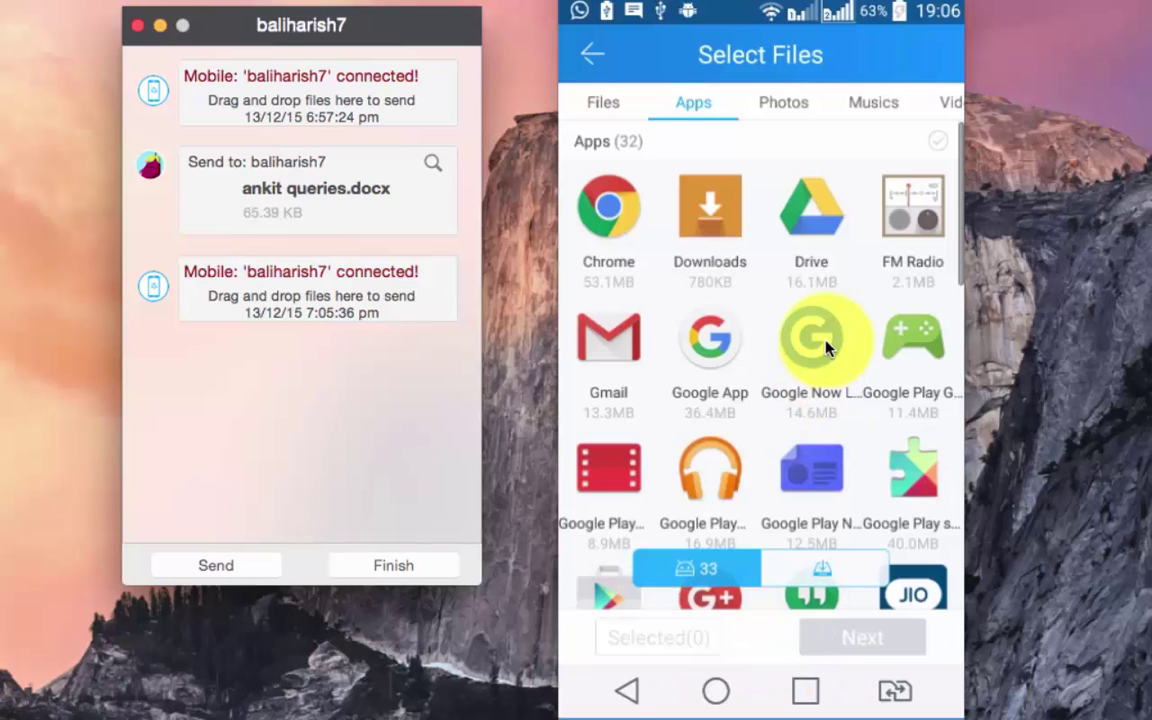
left_click(786, 105)
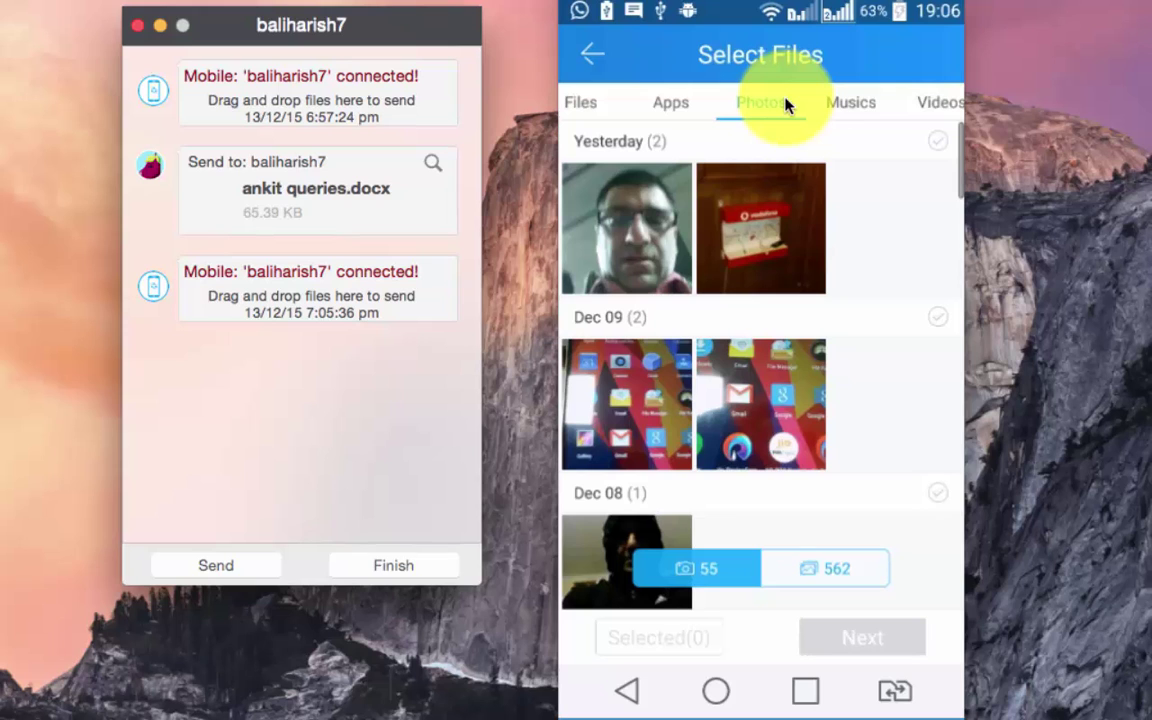
scroll(630, 399, "down", 2)
left_click(635, 404)
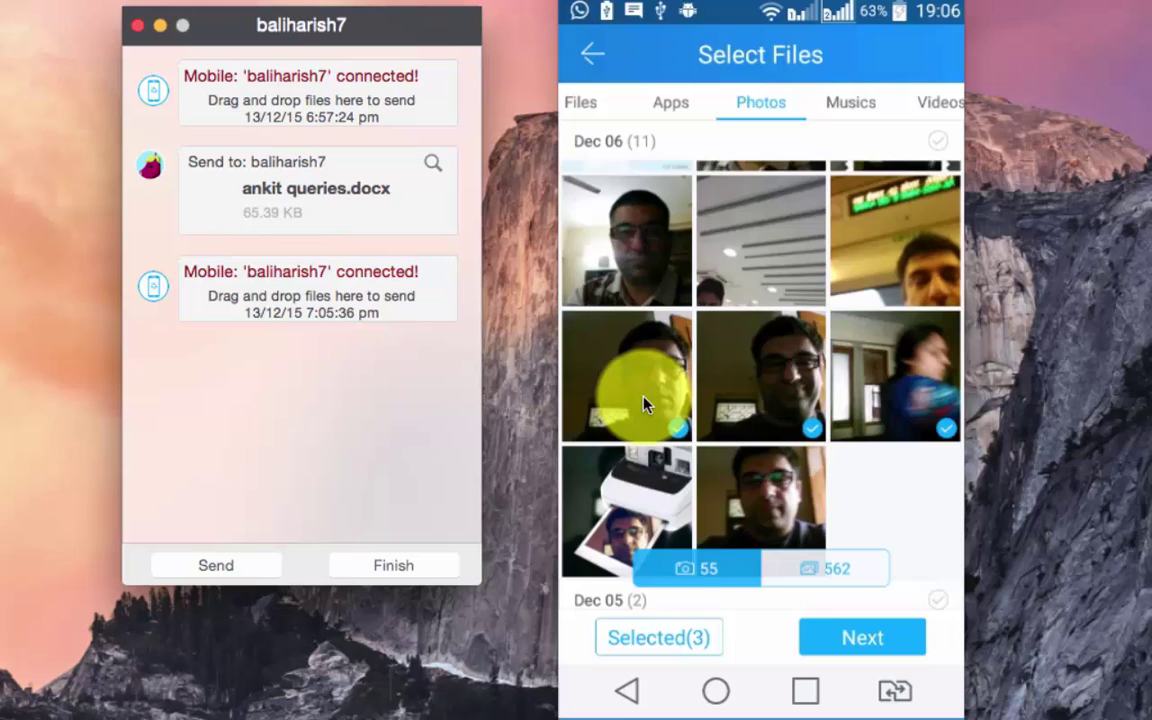
scroll(643, 404, "down", 5)
left_click(643, 404)
scroll(643, 404, "down", 3)
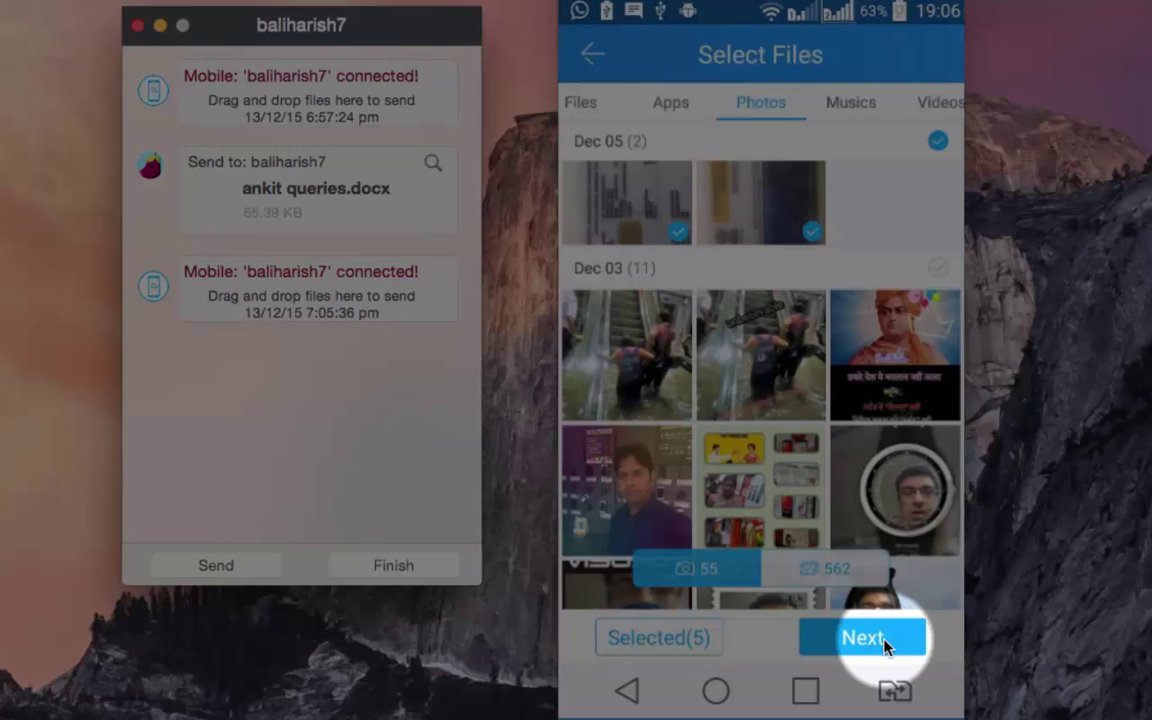
left_click(884, 645)
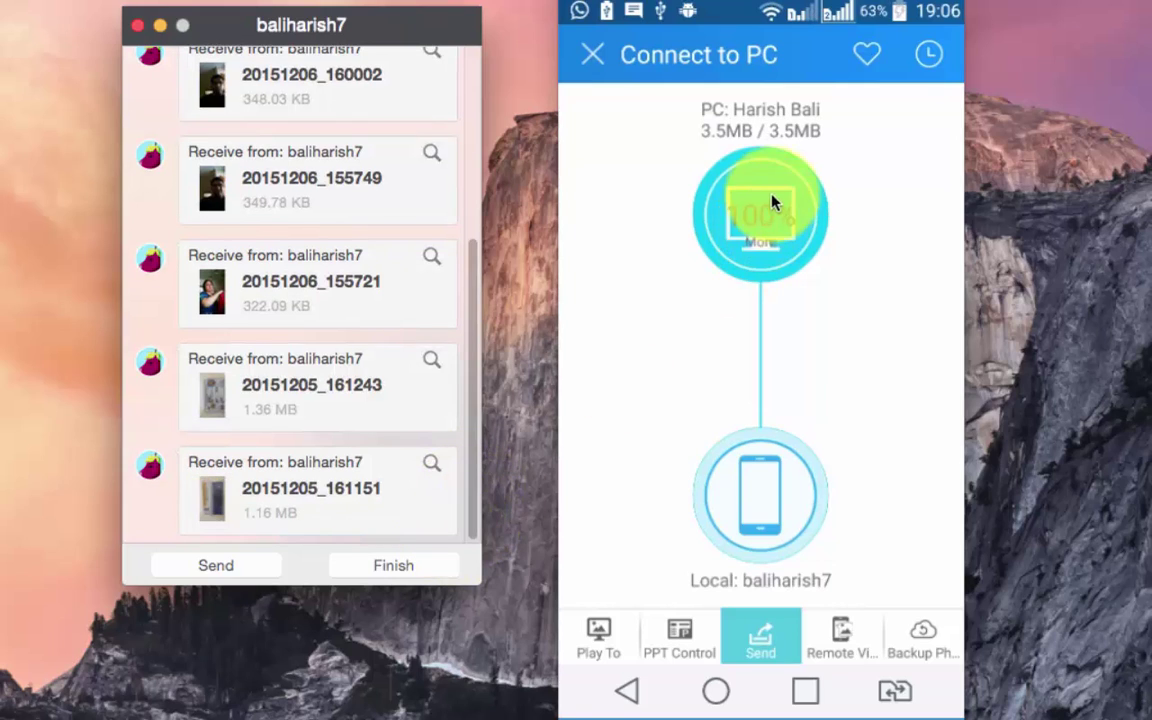
left_click(443, 575)
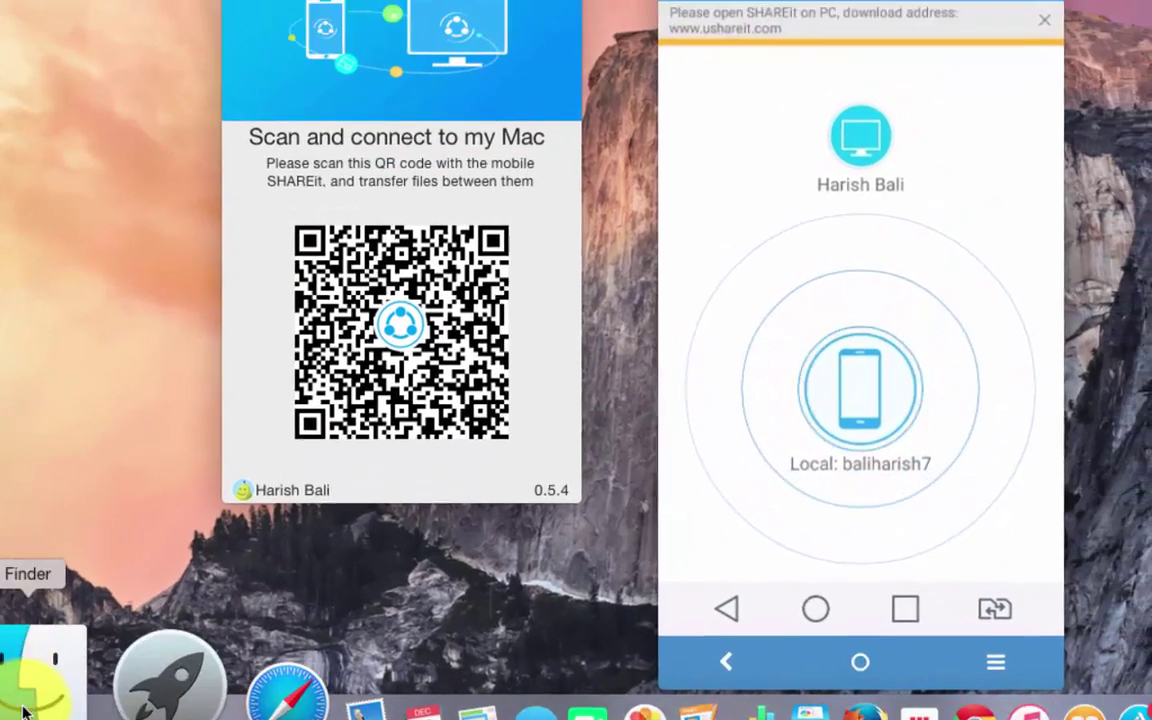
Step: Open the photo folder in Downloads and preview 20151212_131317.jpg, then close Preview
left_click(75, 683)
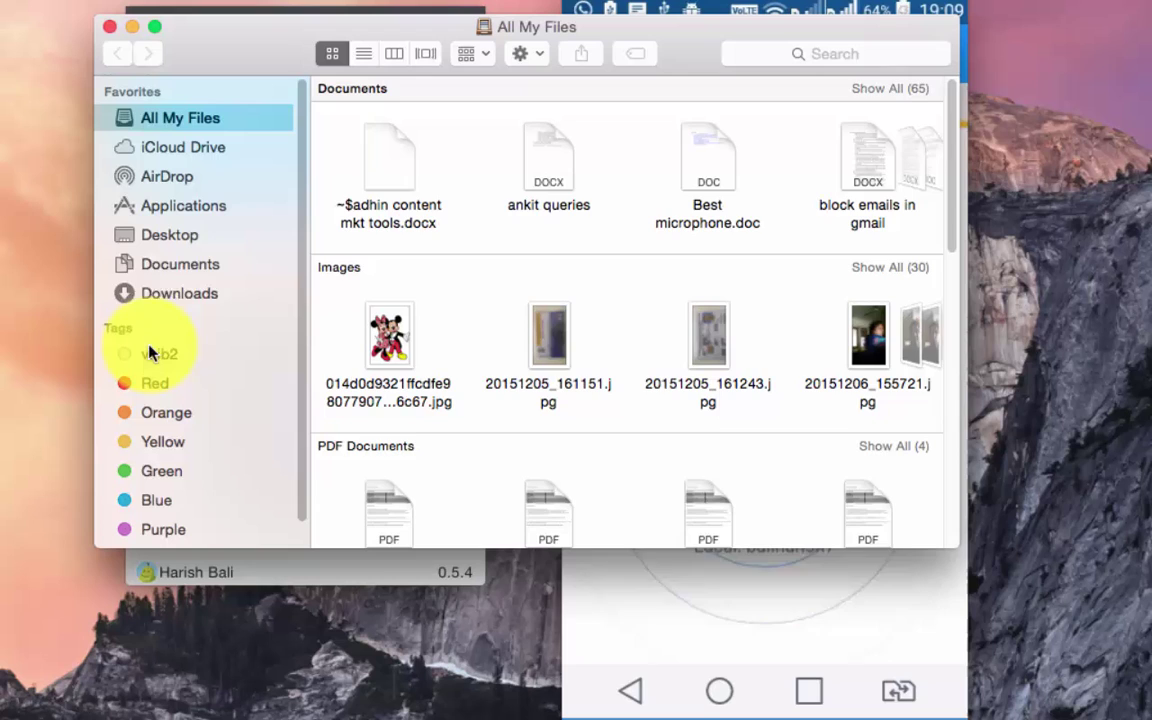
left_click(182, 294)
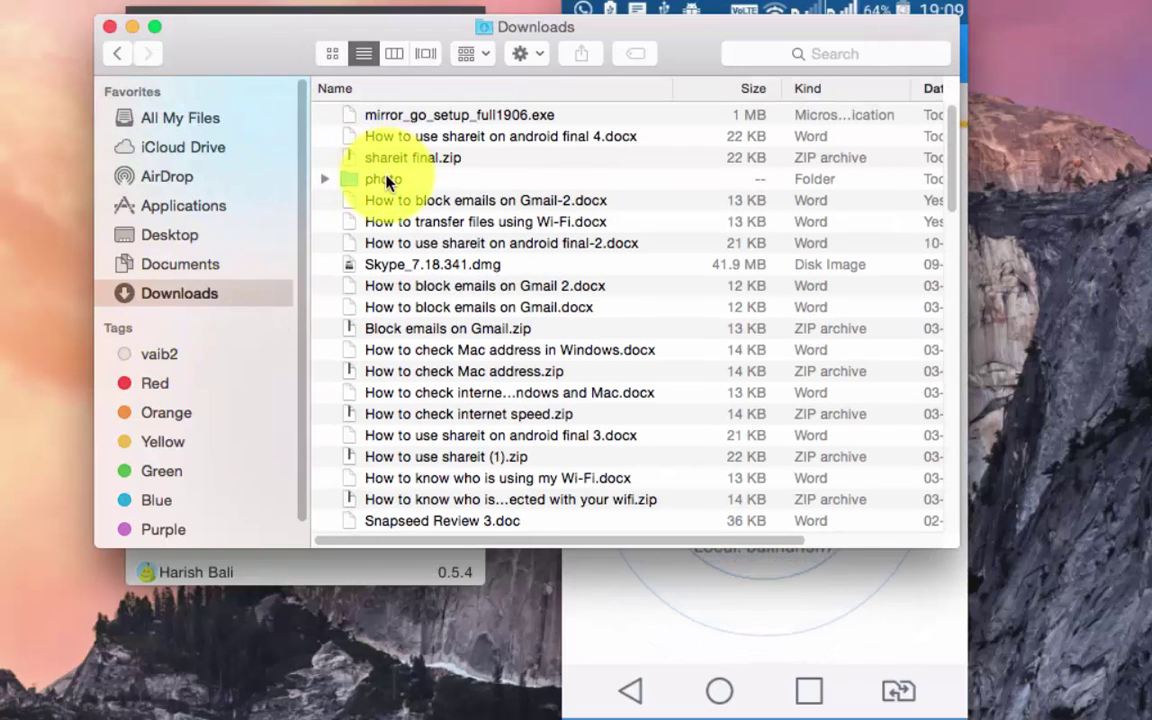
double_click(388, 181)
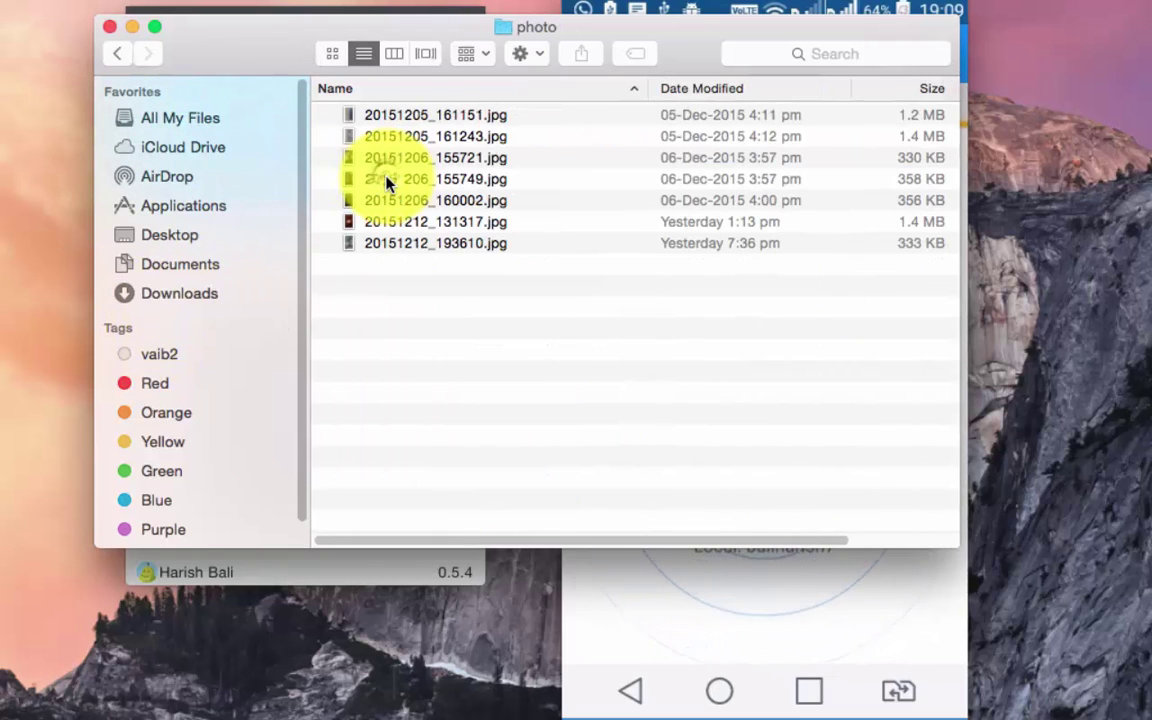
left_click(442, 220)
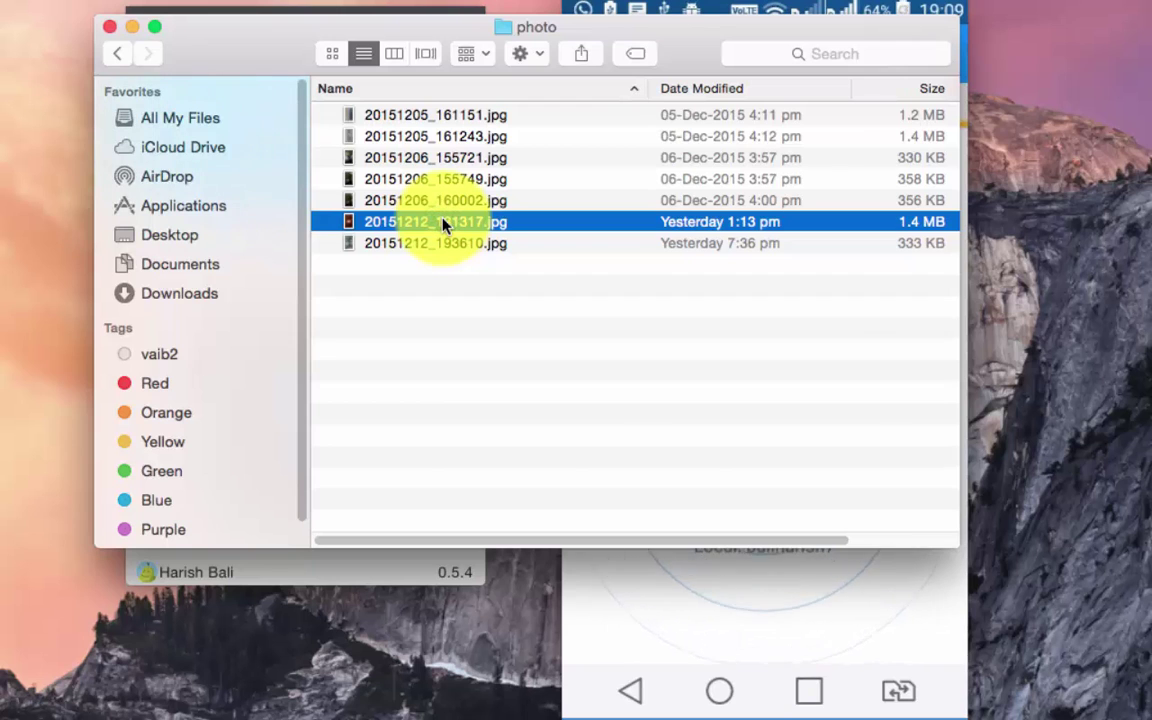
double_click(442, 222)
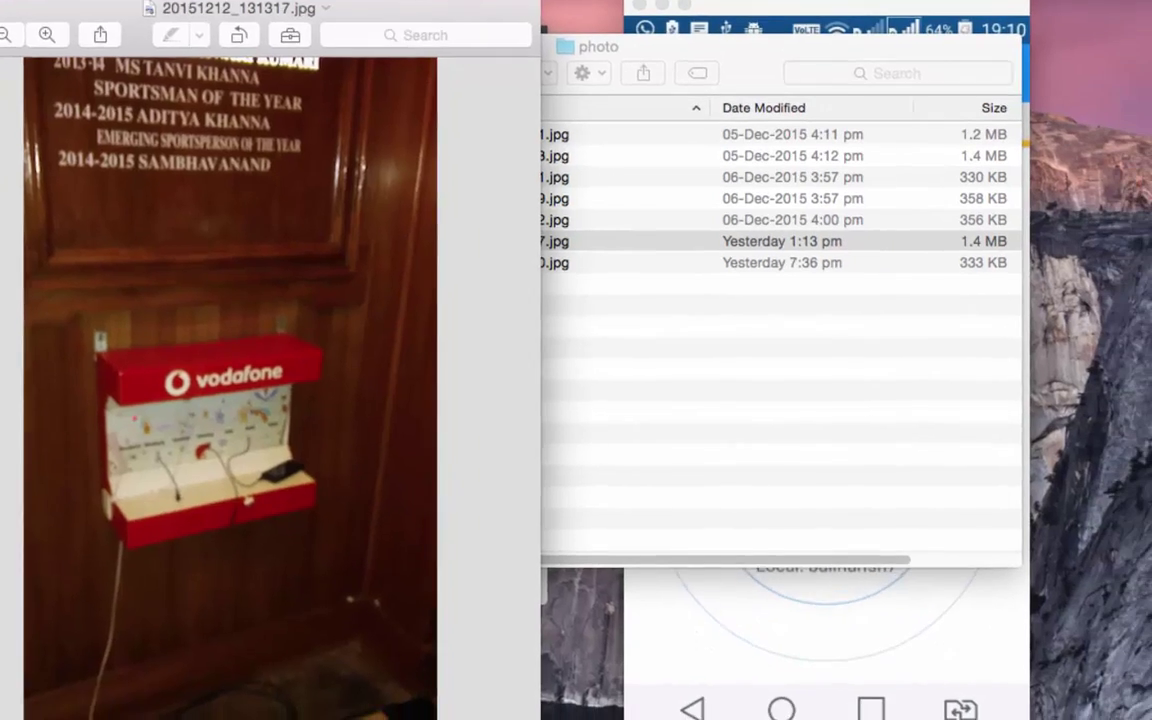
left_click(21, 30)
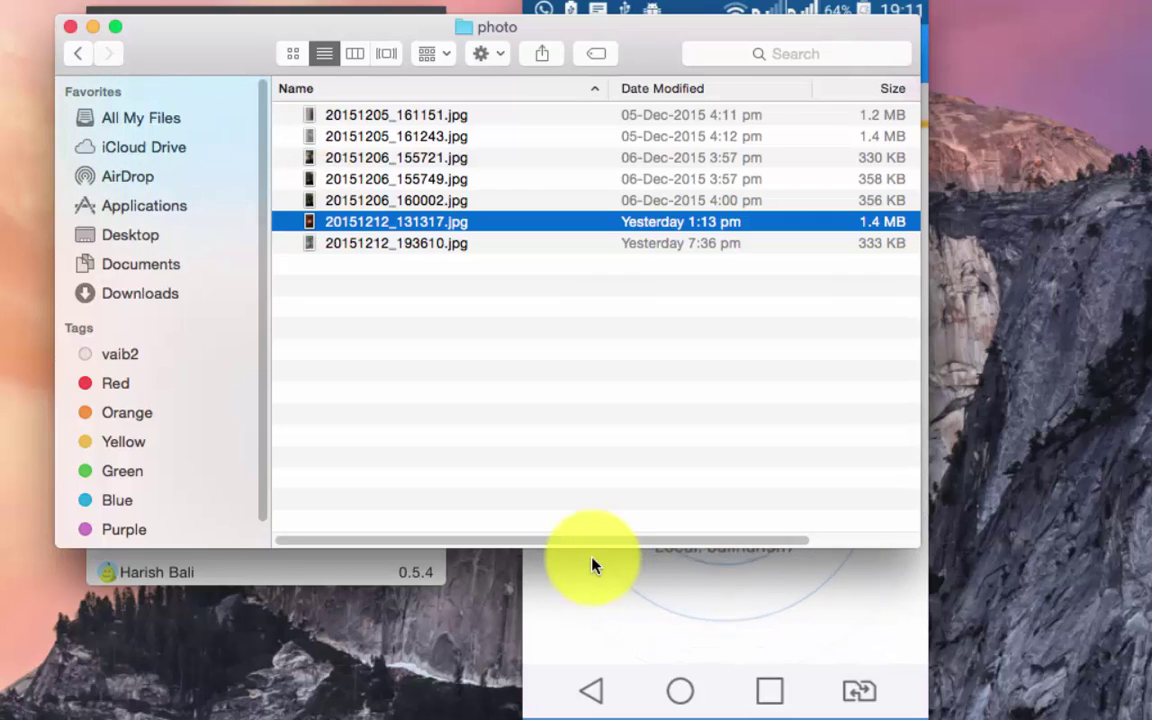
Step: Close Finder and reconnect the phone to the Mac a third time, accepting on the Mac
left_click(70, 27)
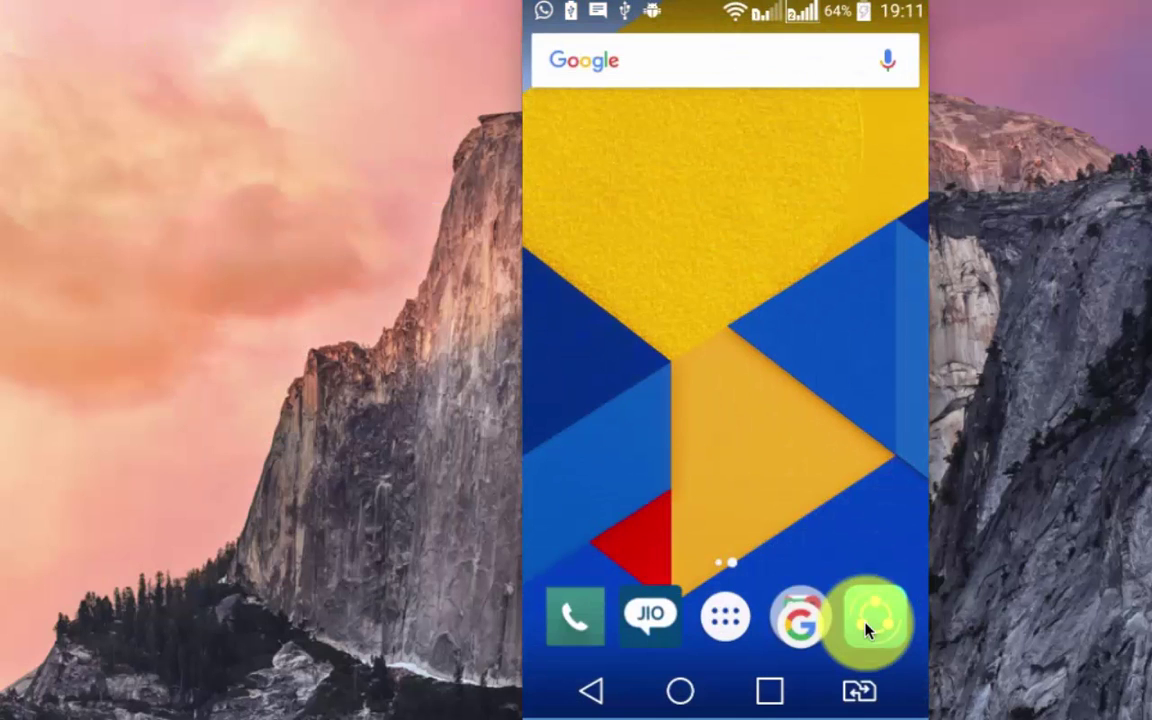
left_click(866, 622)
left_click(900, 55)
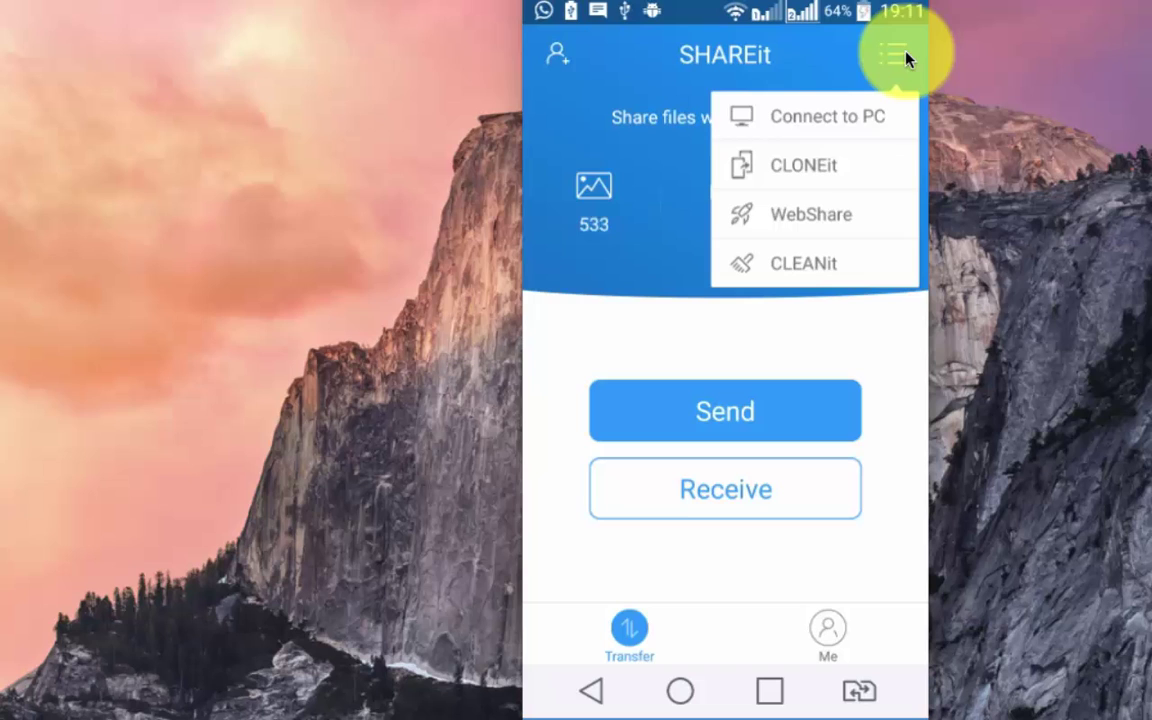
left_click(868, 116)
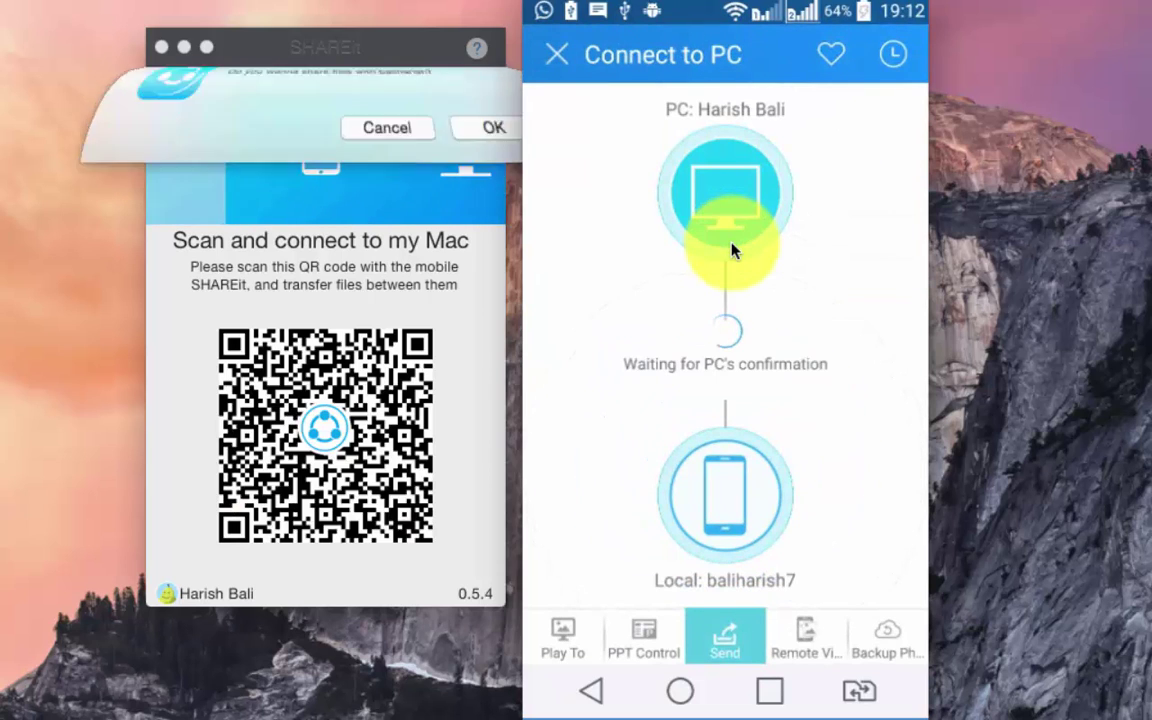
left_click(492, 182)
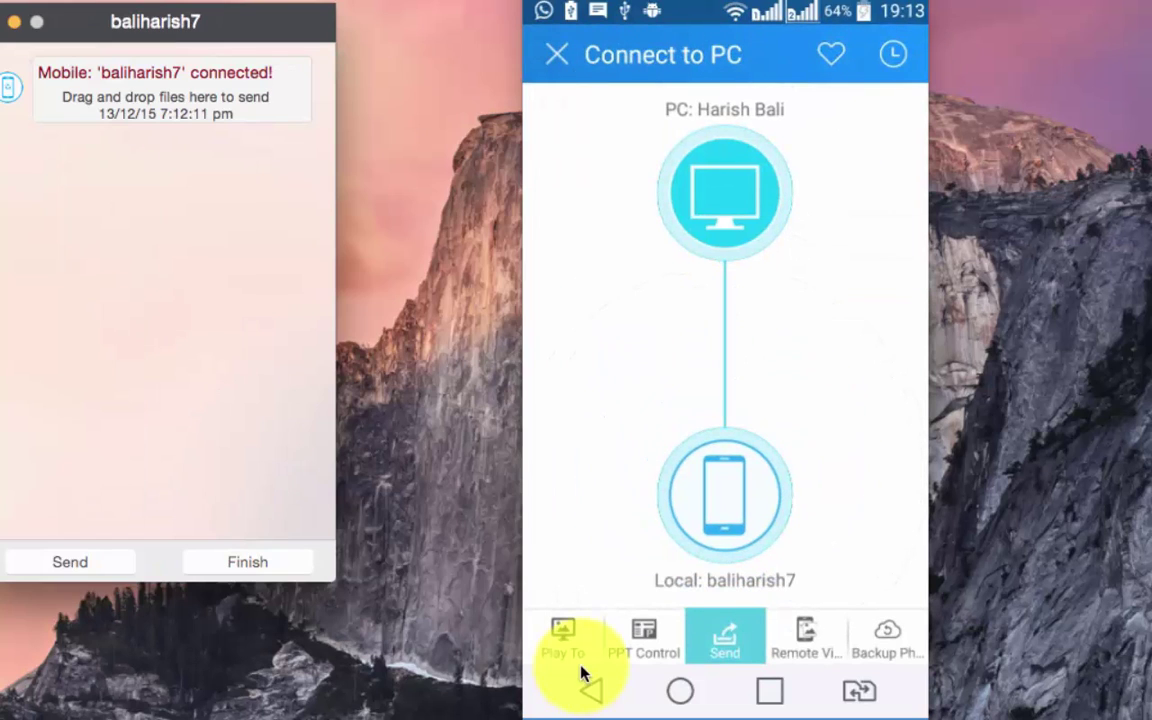